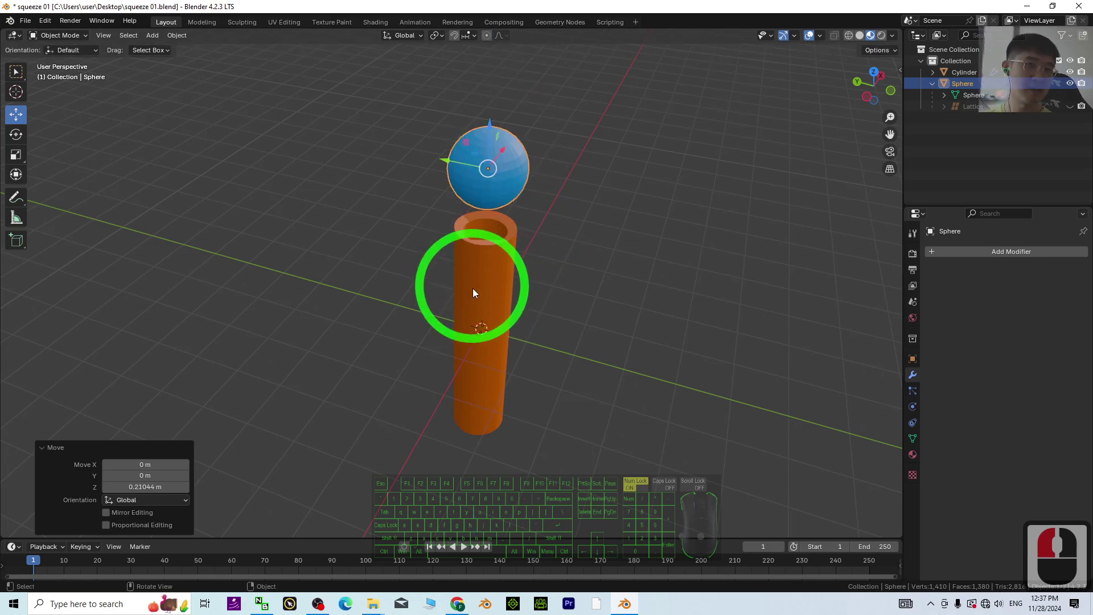
Raise the sphere along Z to about 4.29 m above the tube
middle_click_drag(481, 304, 566, 323)
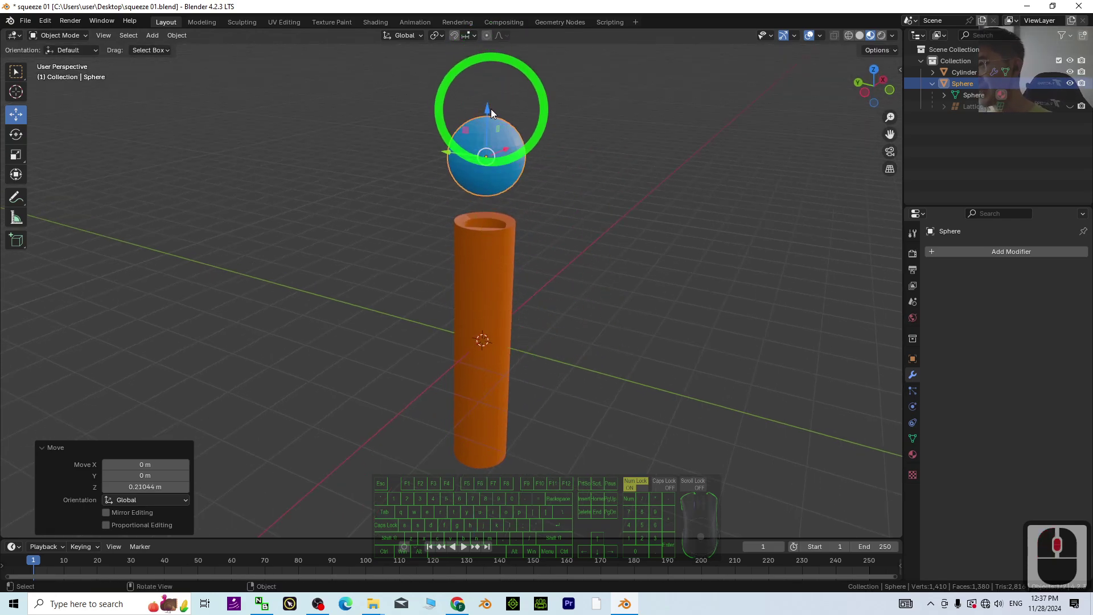
mouse_move(490, 109)
left_mouse_down()
mouse_move(509, 197)
mouse_move(507, 317)
mouse_move(488, 359)
mouse_move(499, 118)
left_mouse_up()
middle_click_drag(630, 324, 495, 220)
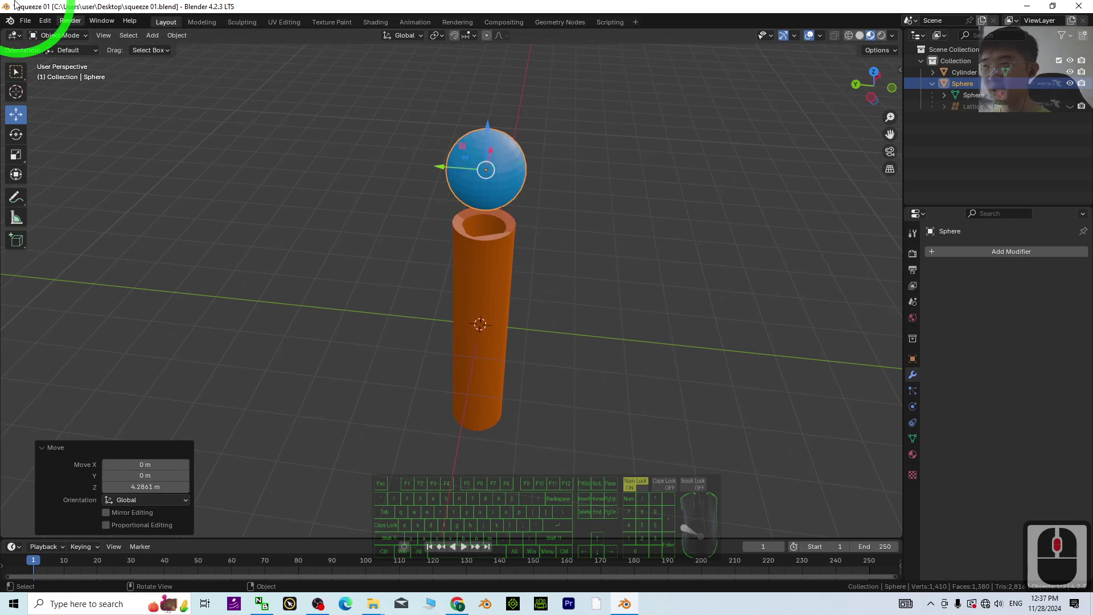
Save squeeze 01.blend and start a new General file
left_click(27, 26)
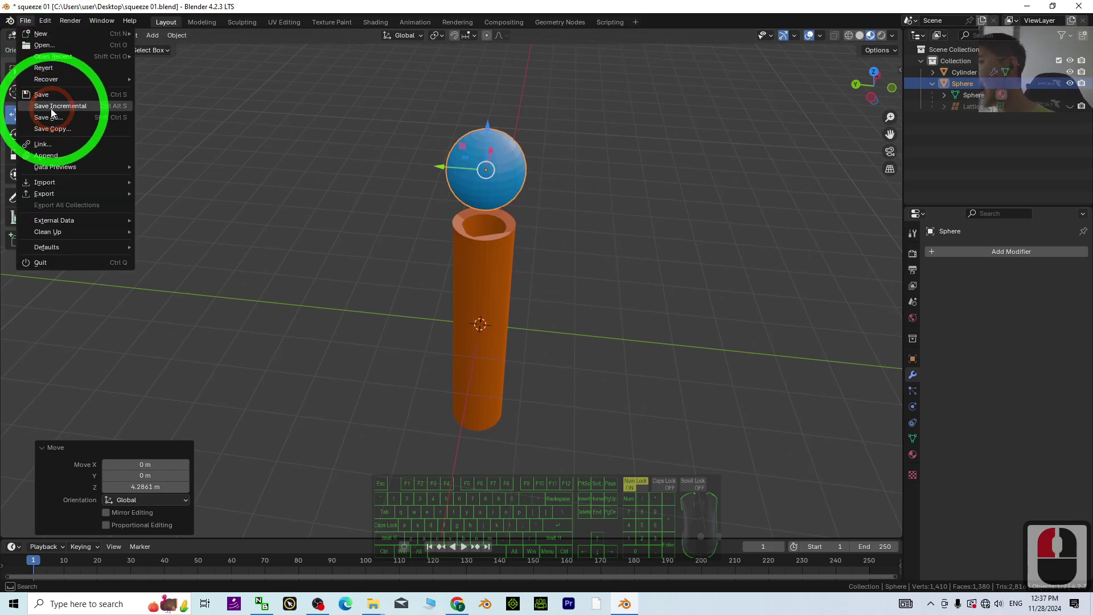
left_click(31, 103)
left_click(25, 22)
mouse_move(40, 33)
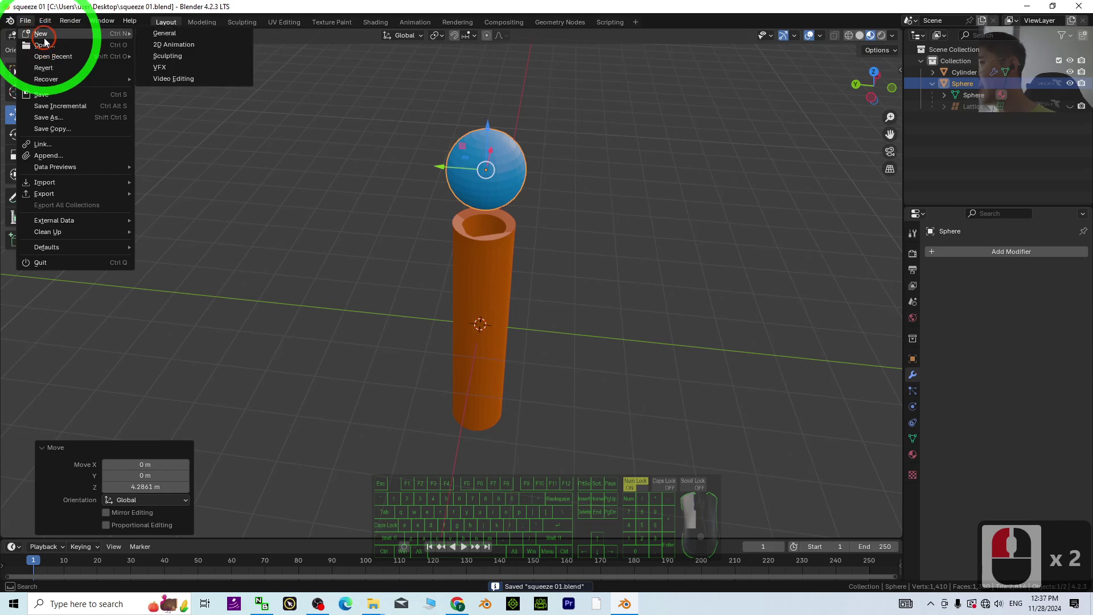
left_click(183, 35)
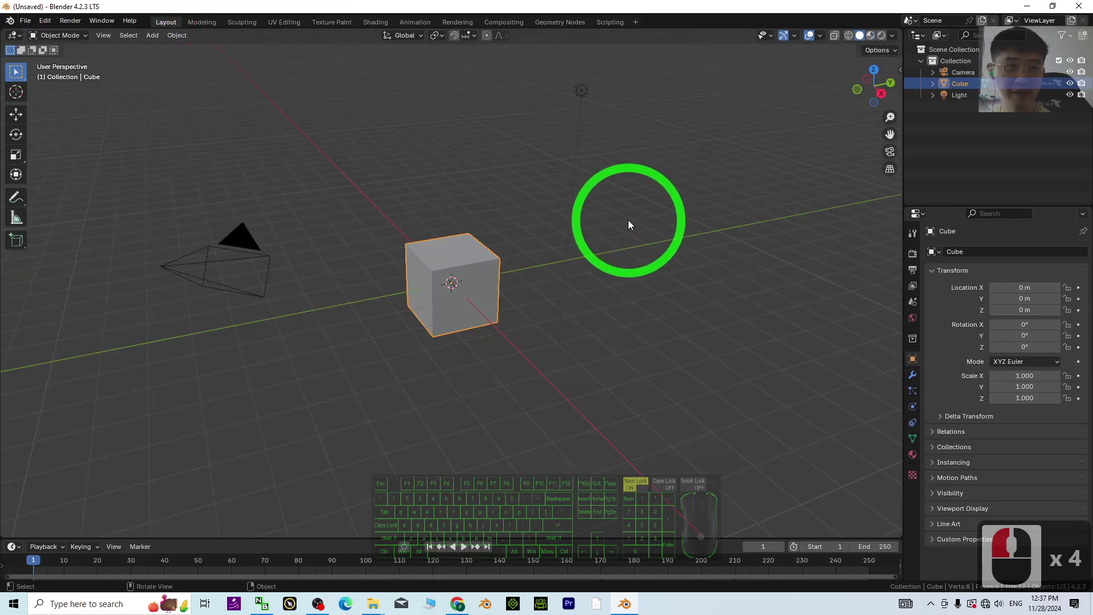
Delete the default cube, camera and light from the new scene
left_click(351, 370)
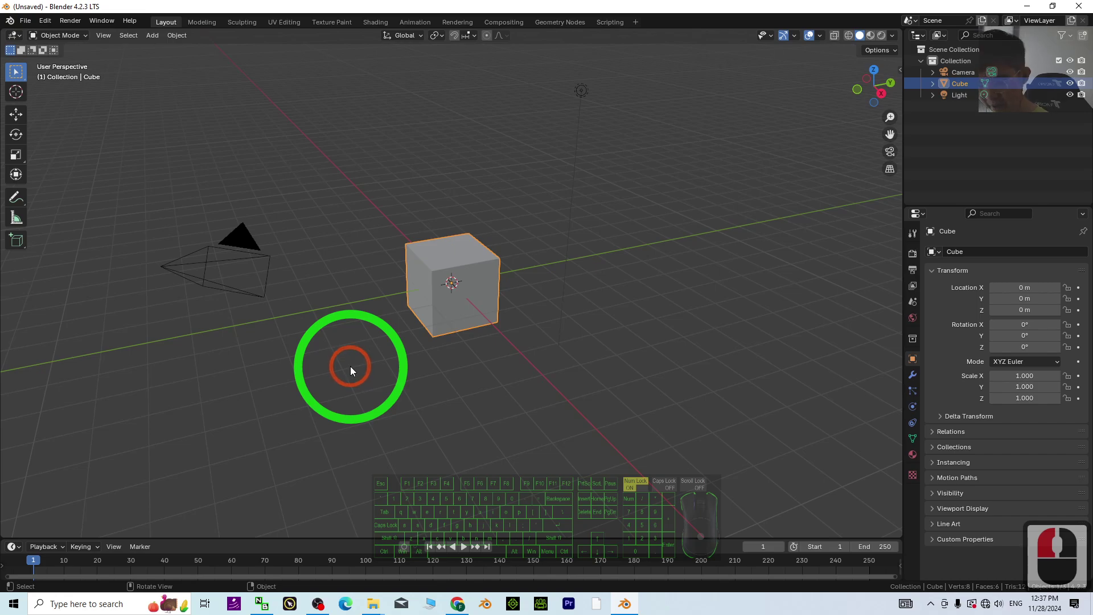
key("a")
key("Delete")
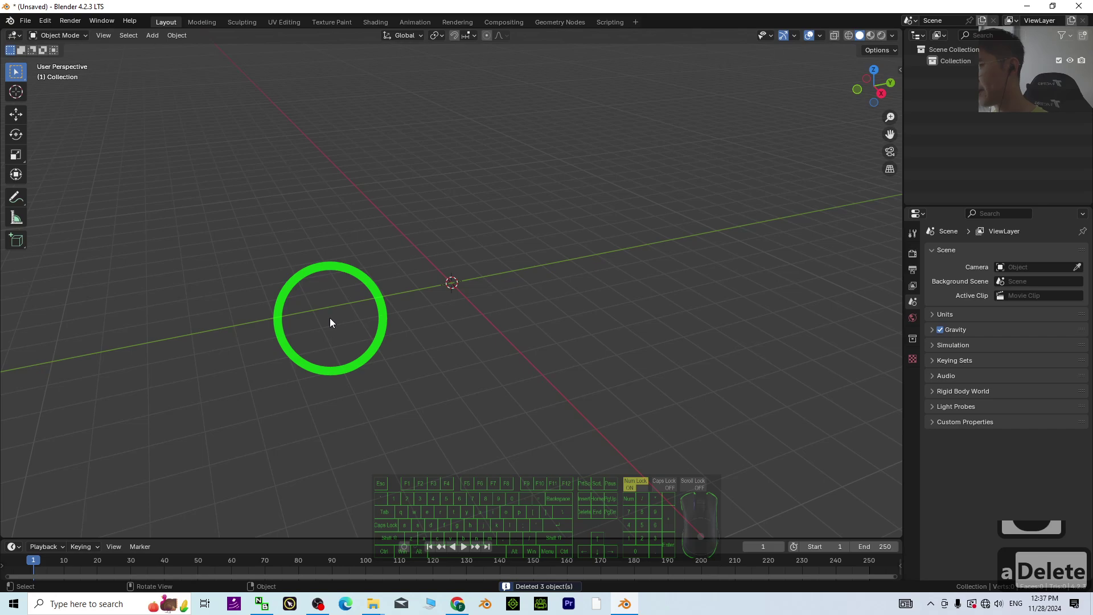
Add a mesh cylinder at the origin
left_click(151, 37)
mouse_move(166, 53)
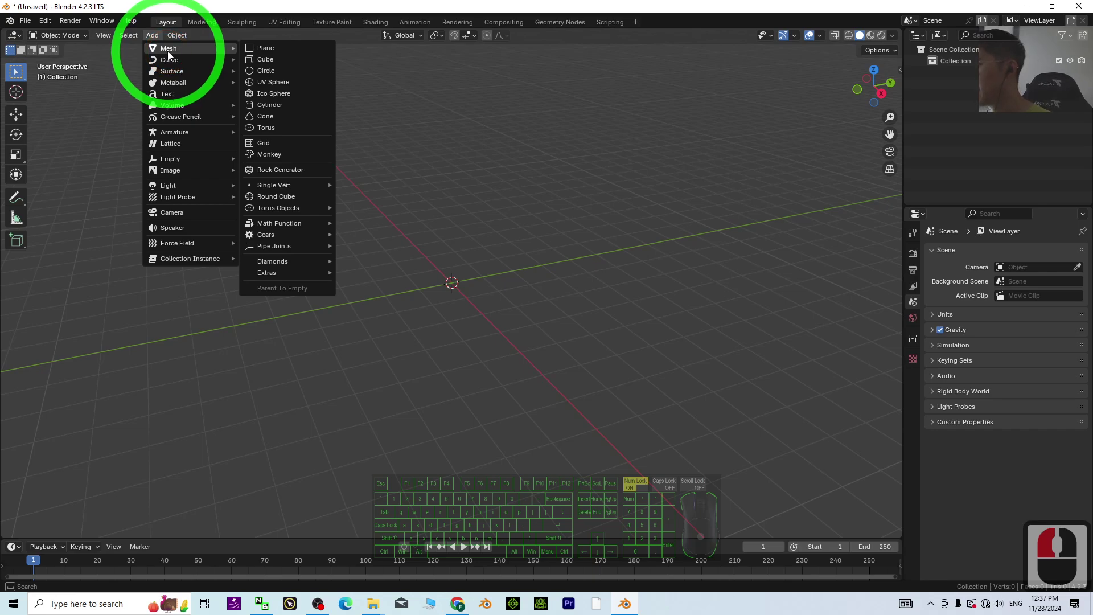
left_click(273, 105)
scroll(627, 242, "up", 5)
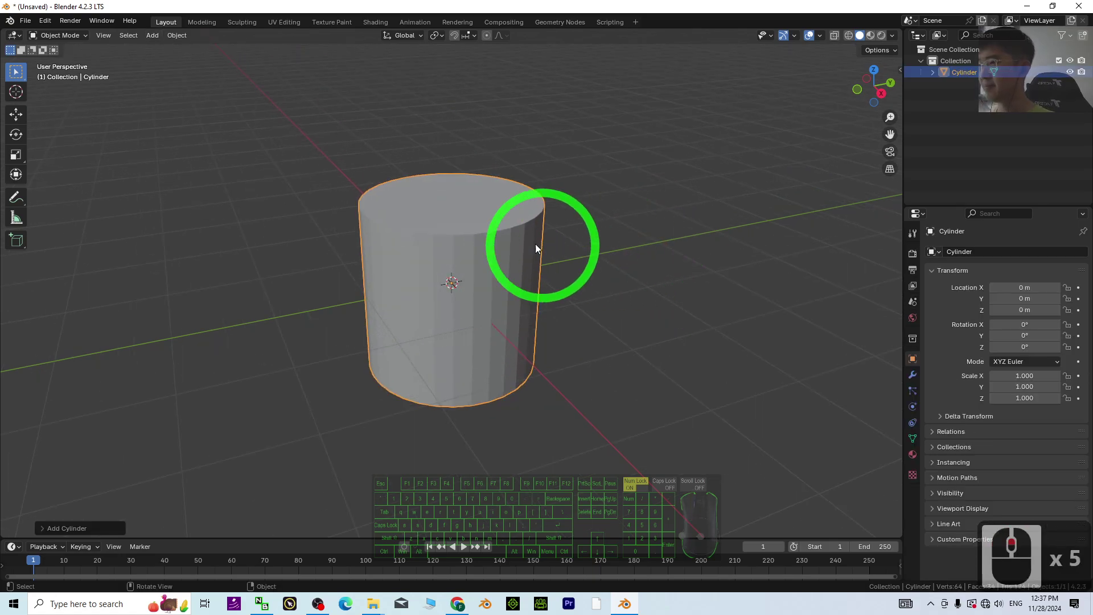
scroll(472, 236, "down", 2)
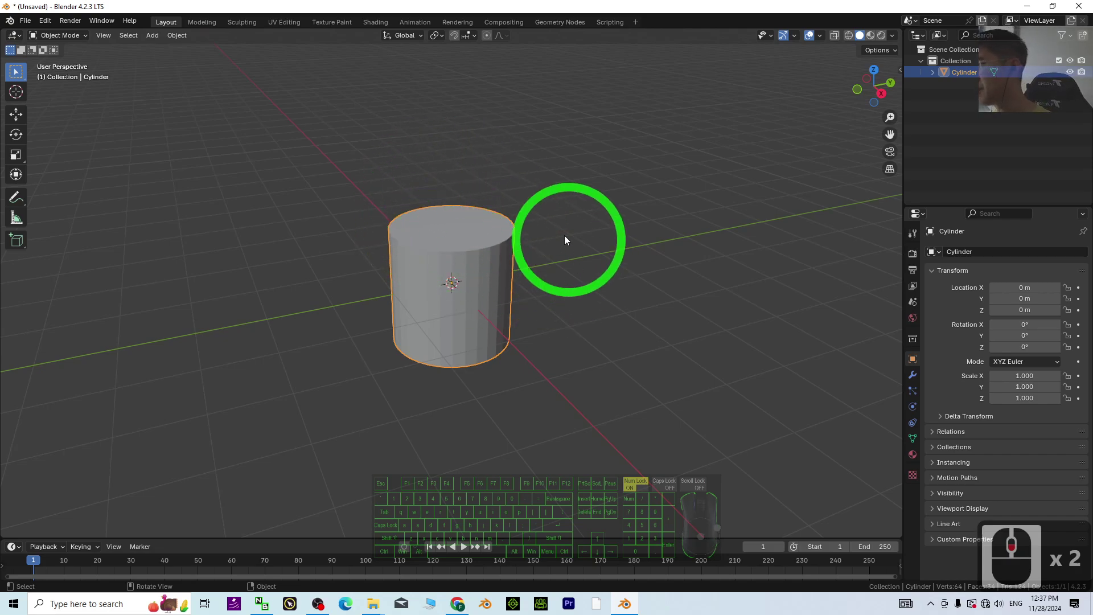
Duplicate the cylinder as Cylinder.001, leaving it in place on the original
left_click(439, 256)
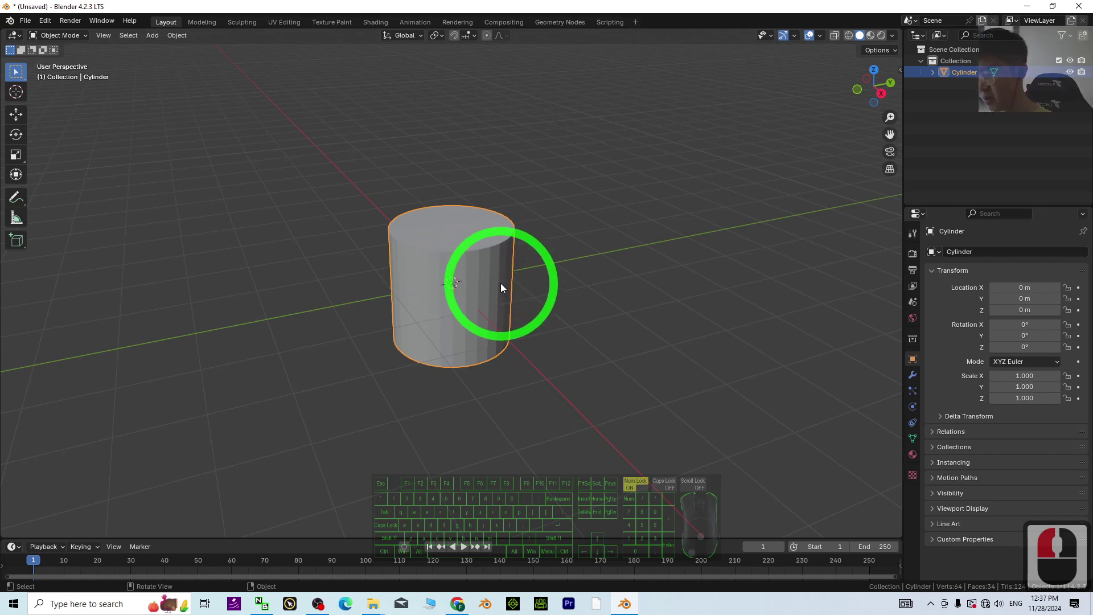
key("shift+d")
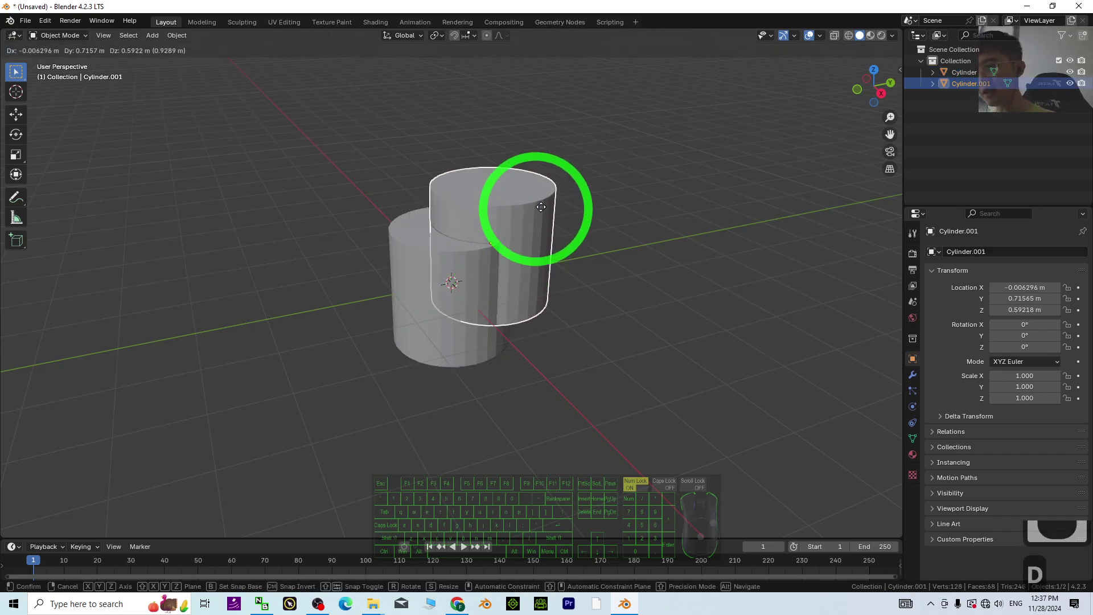
key("Escape")
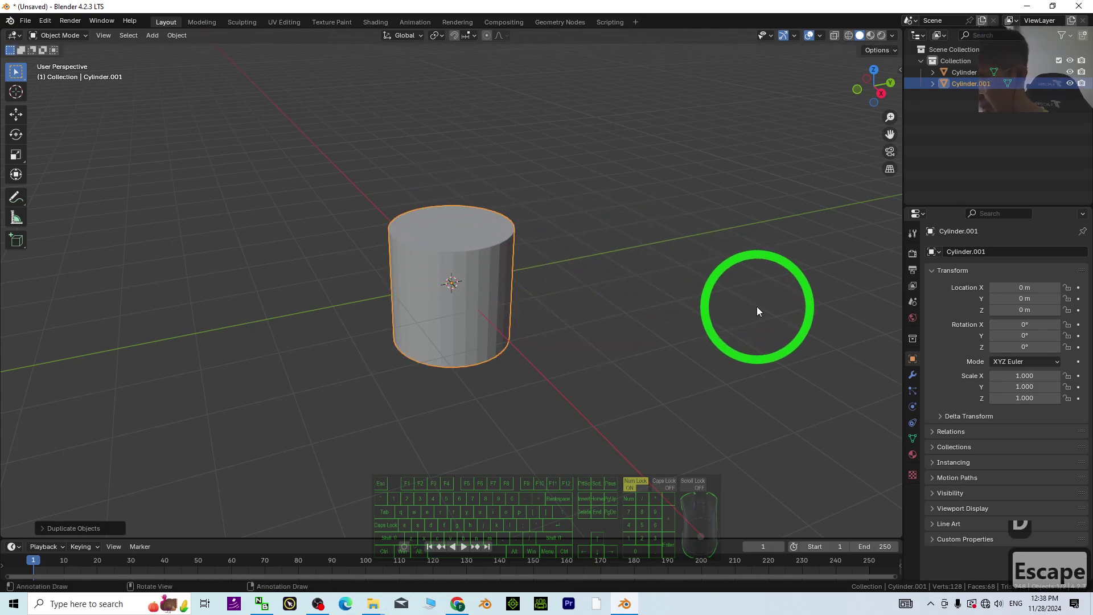
Scale Cylinder.001 to 0.774 in X and Y and stretch it taller along Z
left_click(16, 154)
left_click_drag(484, 293, 477, 288)
left_click_drag(452, 236, 459, 188)
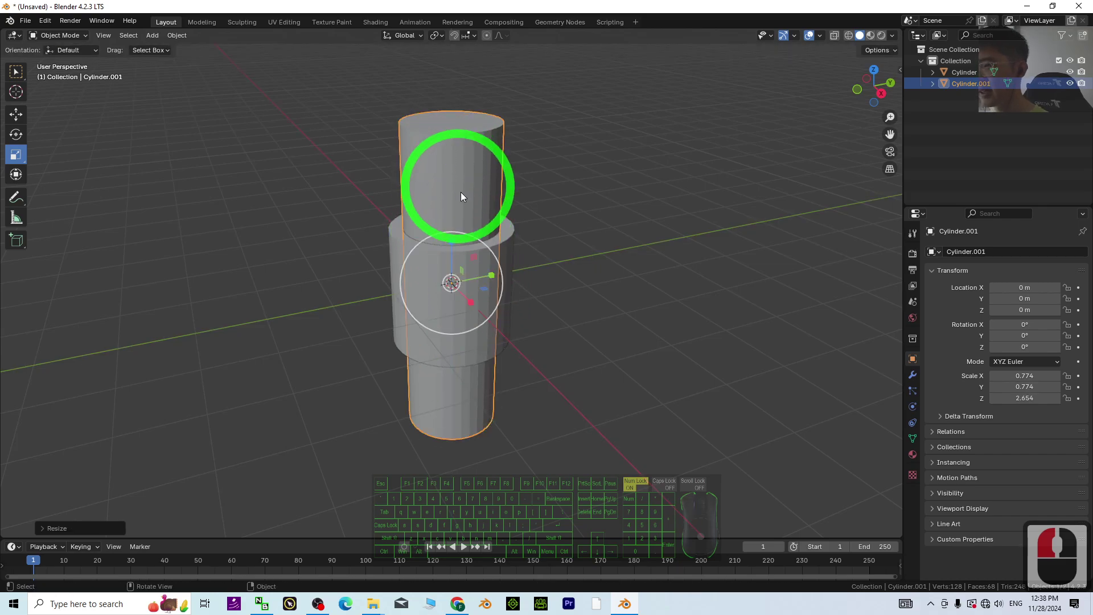
Add a Boolean modifier to the wider original cylinder
double_click(507, 257)
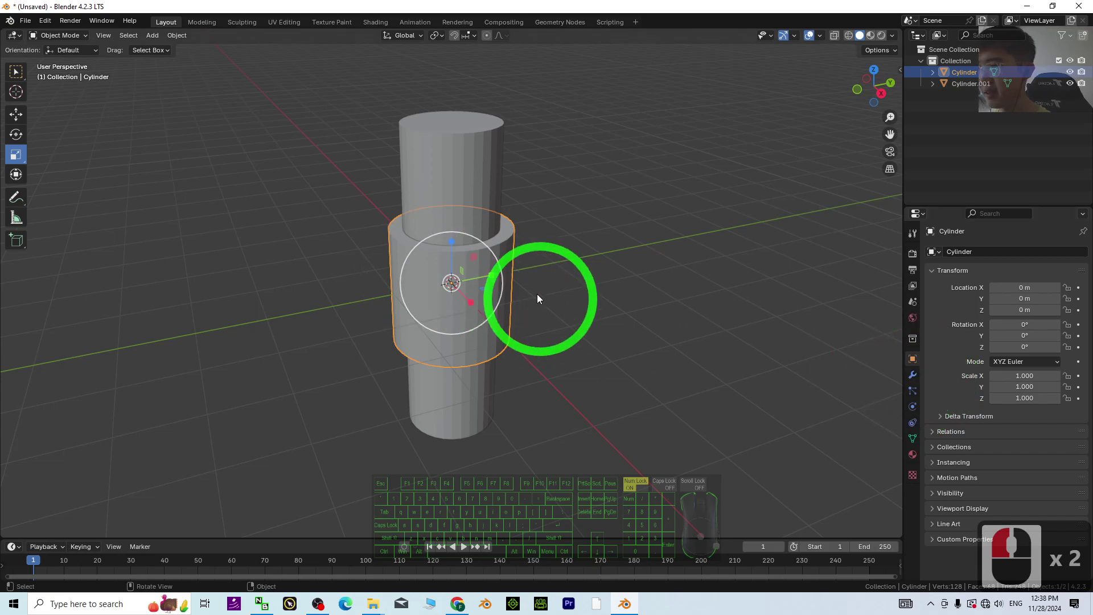
left_click(505, 244)
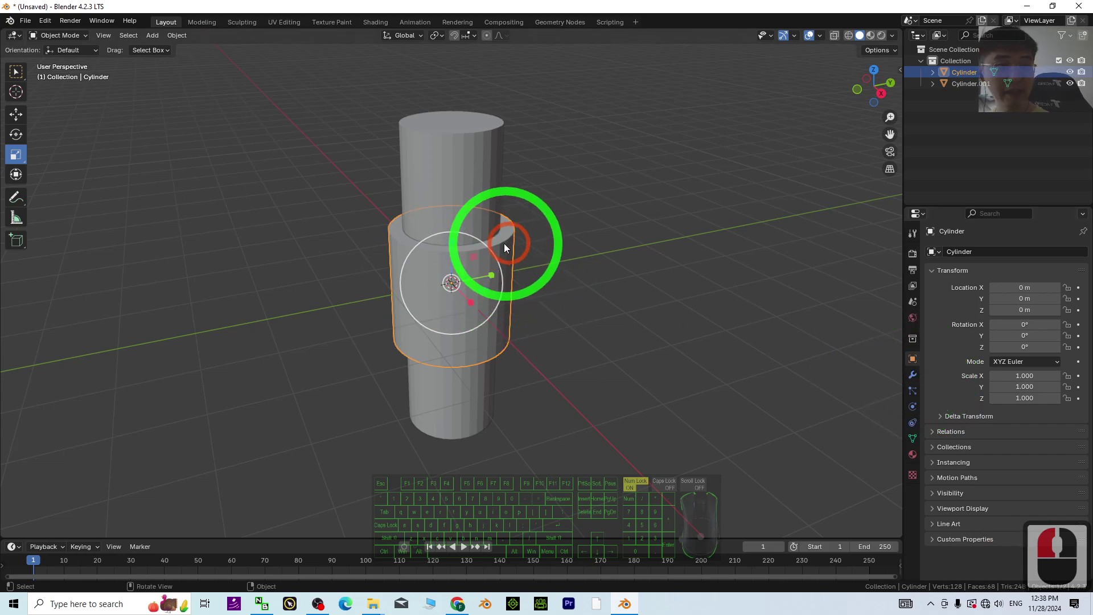
left_click(913, 374)
left_click(971, 255)
left_click(972, 255)
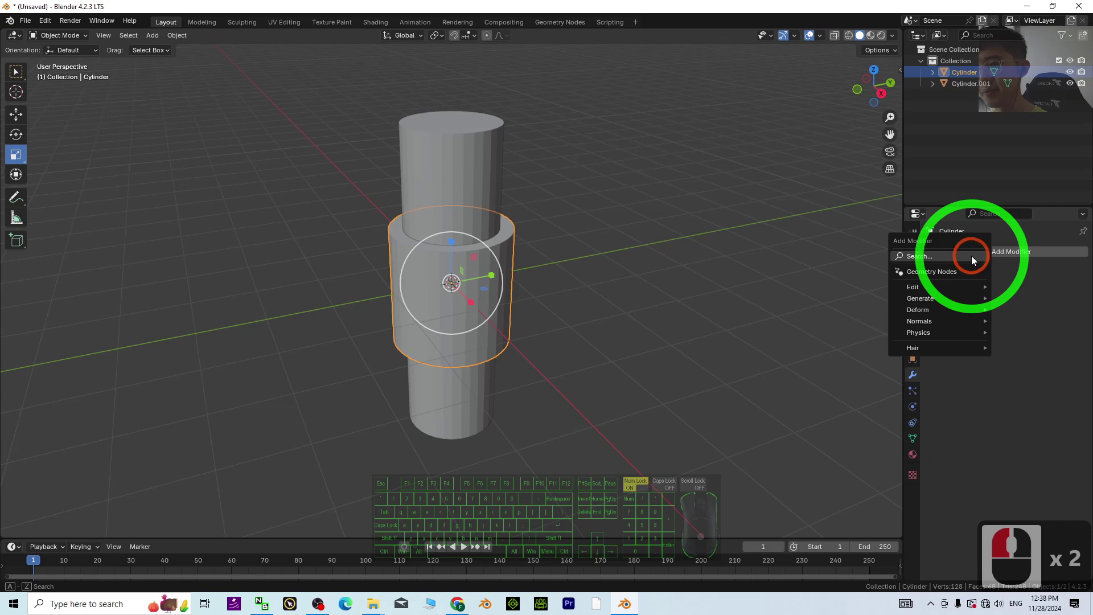
left_click(928, 257)
type("boolea")
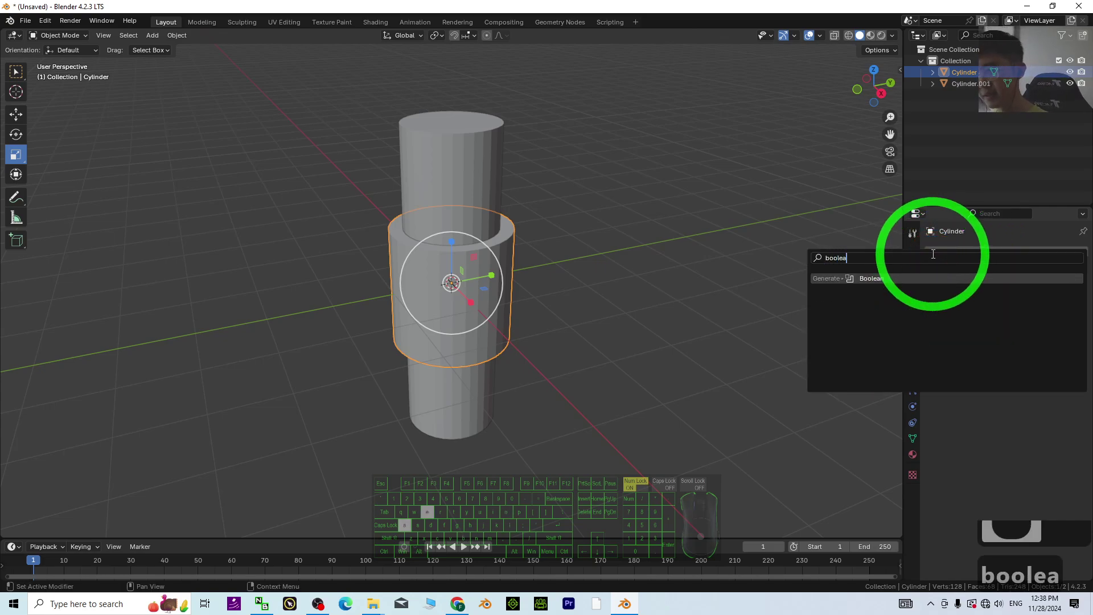
type("n")
key("Return")
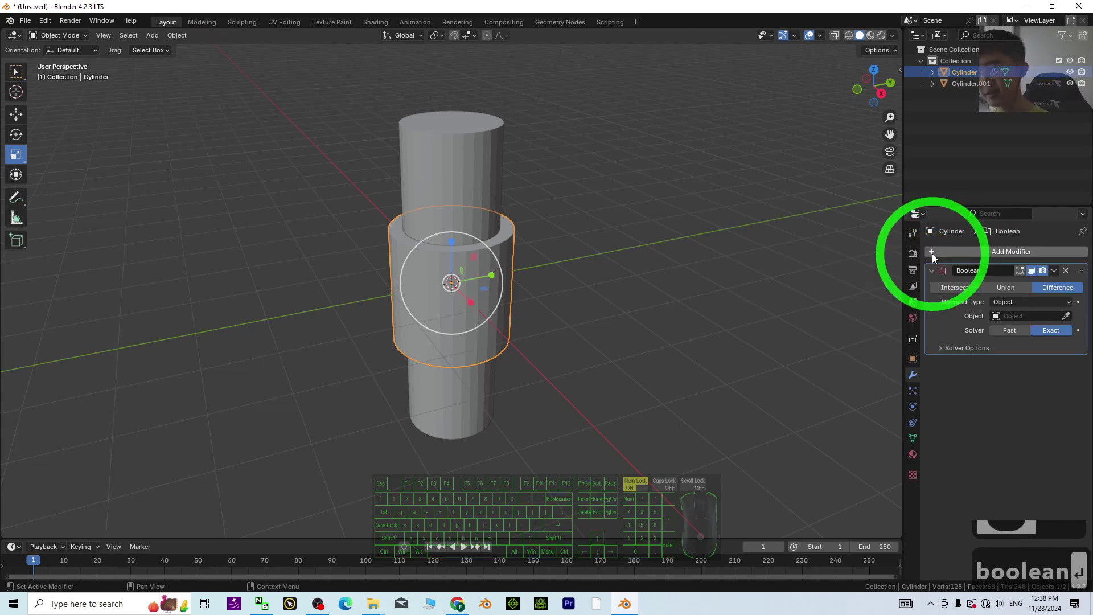
Apply a Difference cut using Cylinder.001, then delete Cylinder.001
left_click(1056, 289)
left_click(1066, 317)
left_click(500, 220)
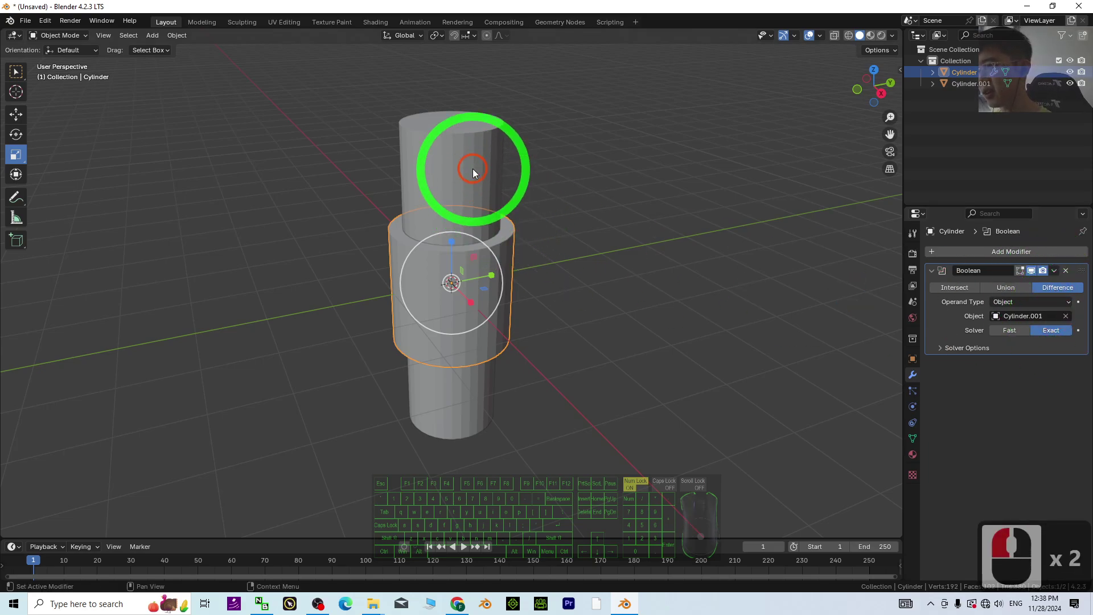
left_click(1055, 272)
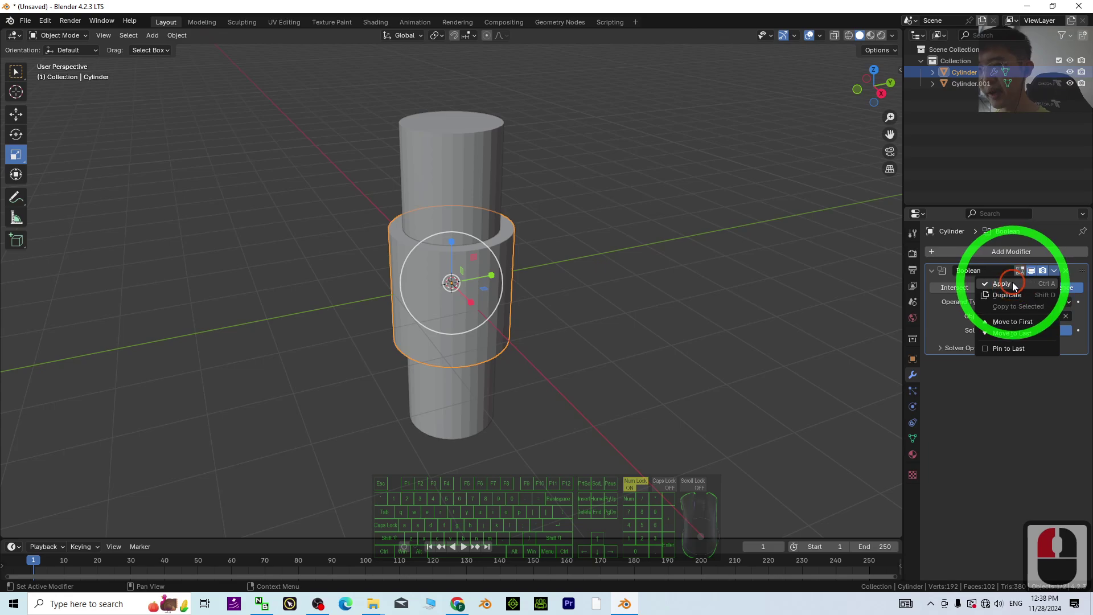
left_click(1005, 284)
left_click(470, 158)
key("Delete")
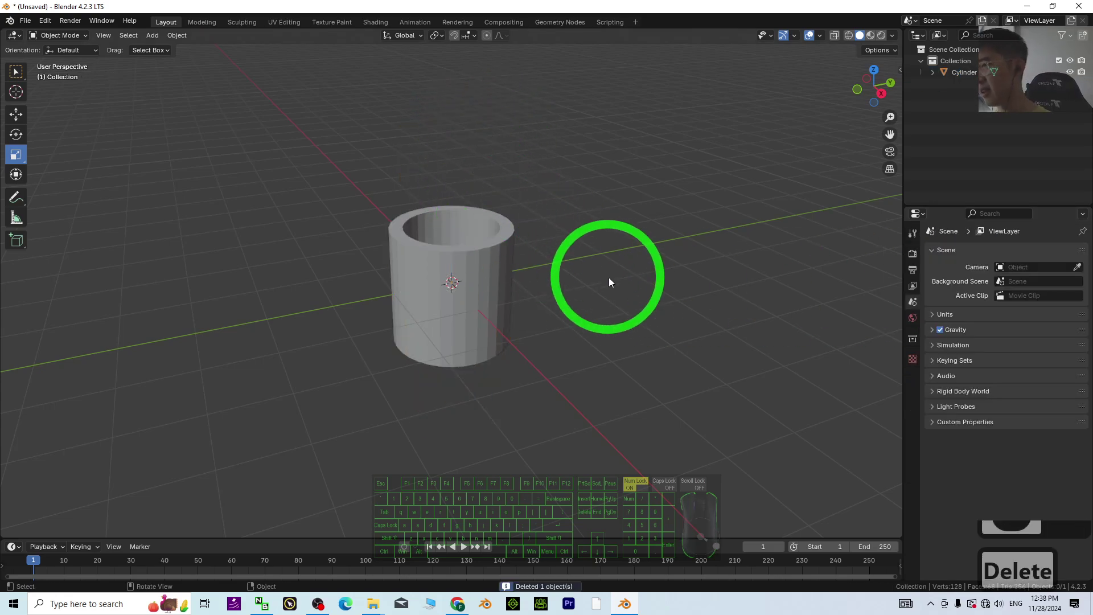
Shrink the hollow cylinder to about half size
middle_click_drag(654, 378, 527, 288)
left_click(508, 272)
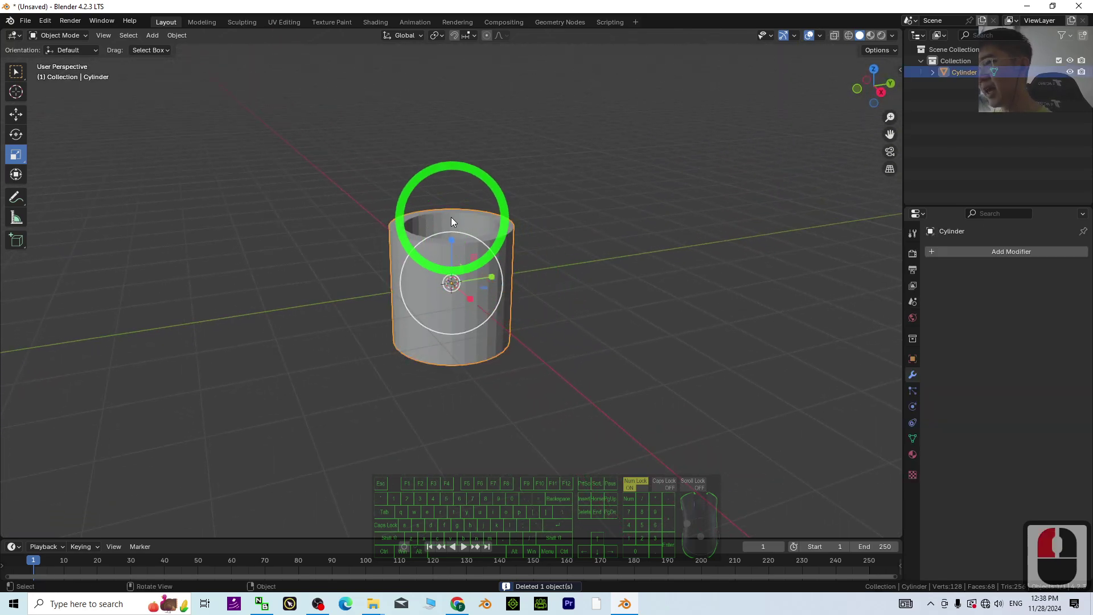
scroll(655, 305, "down", 3)
scroll(632, 319, "up", 3)
scroll(655, 302, "down", 2)
middle_click_drag(621, 291, 544, 291)
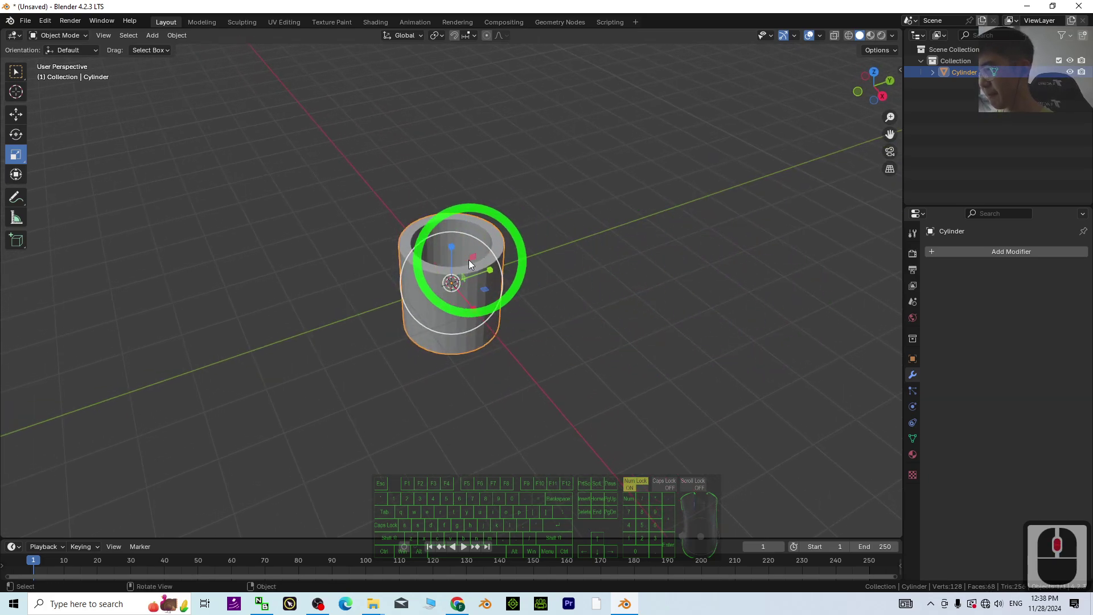
key("s")
left_click(459, 276)
Stretch the tube about 4.33 times along Z and apply all transforms
key("s")
key("z")
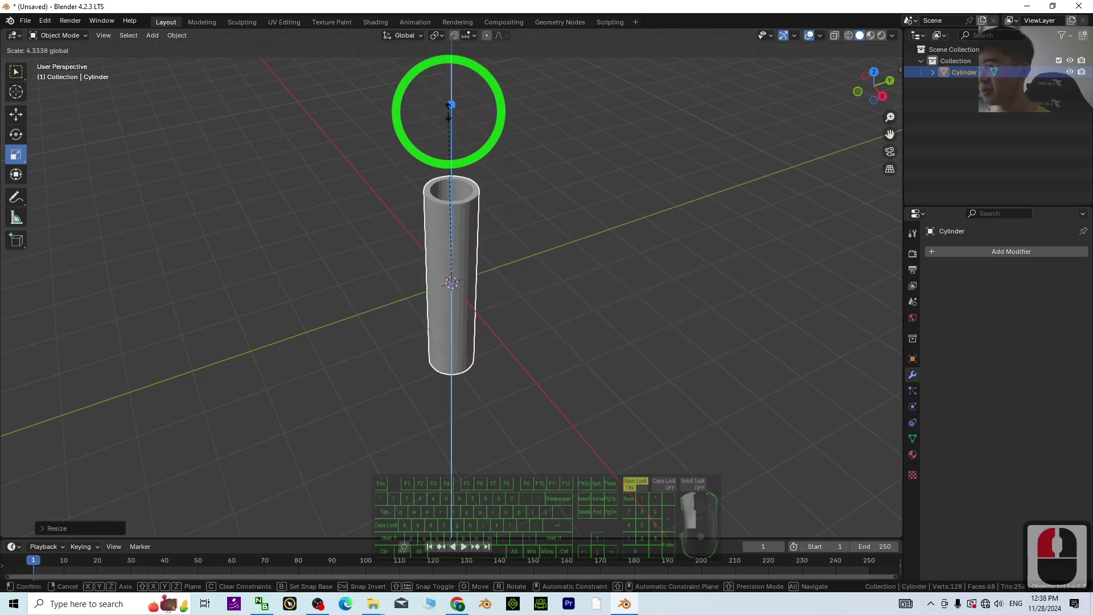
left_click(446, 80)
middle_click_drag(532, 377, 590, 388)
scroll(541, 230, "up", 2)
scroll(569, 234, "down", 2)
middle_click_drag(597, 239, 600, 274, "shift")
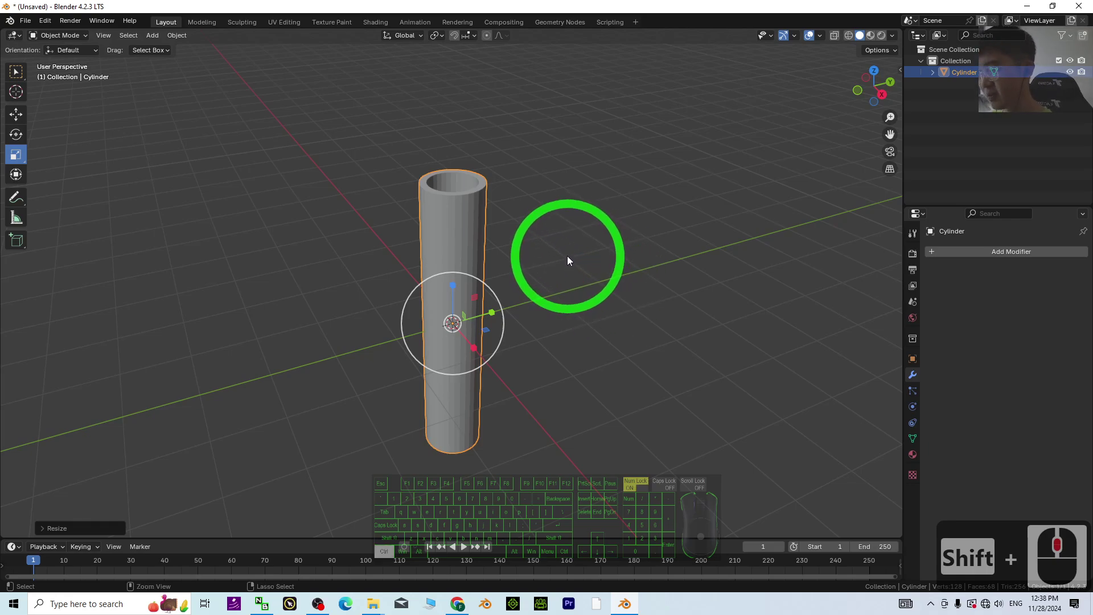
key("ctrl+a")
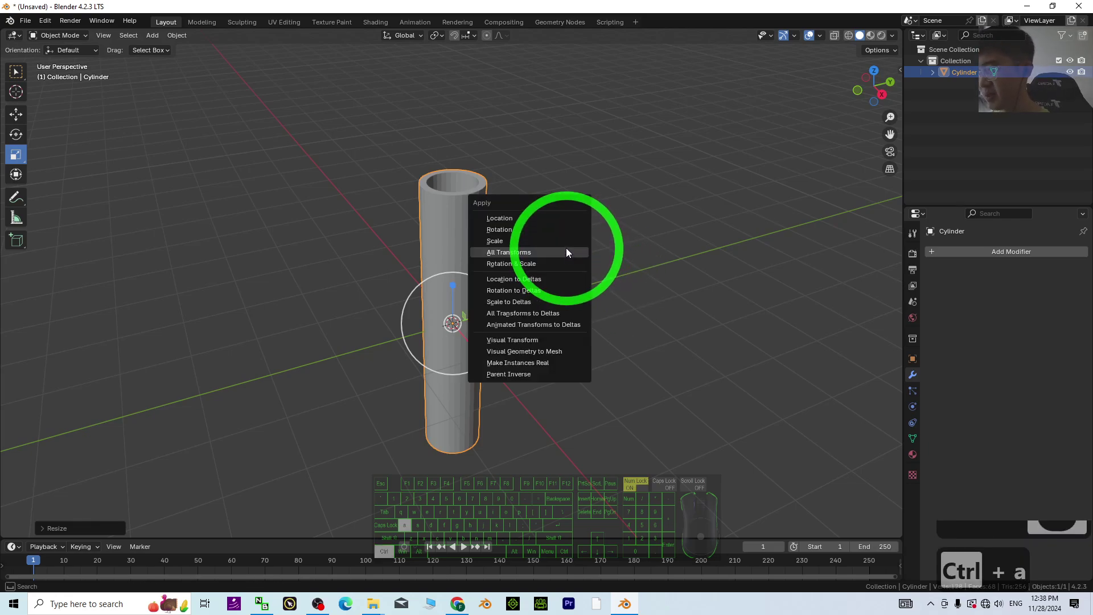
left_click(491, 252)
In Edit Mode, add 29 horizontal loop cuts along the tube's height
left_click(59, 36)
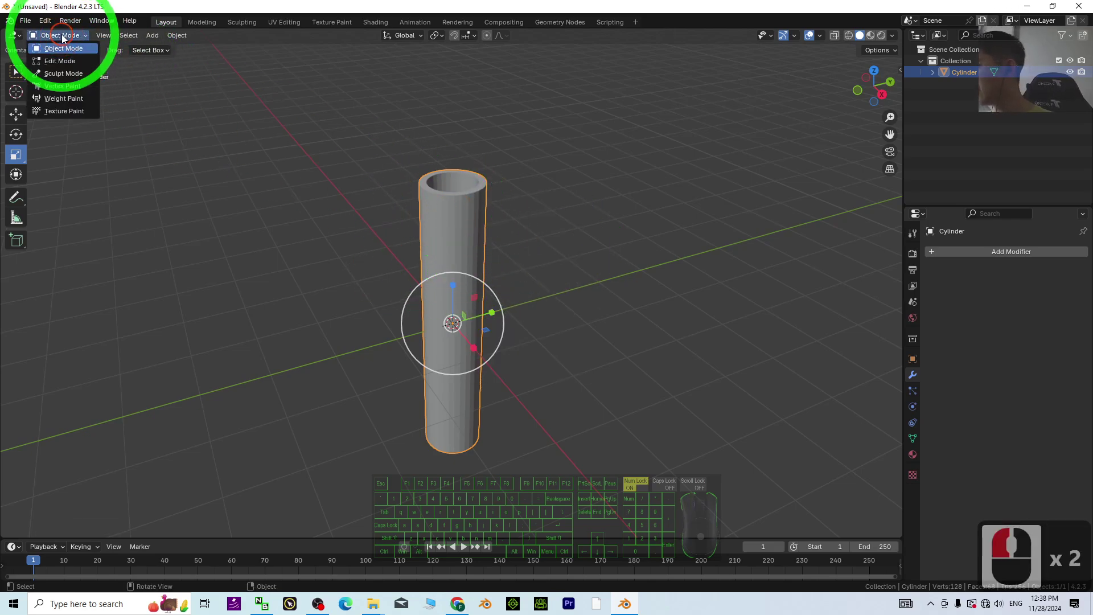
left_click(59, 49)
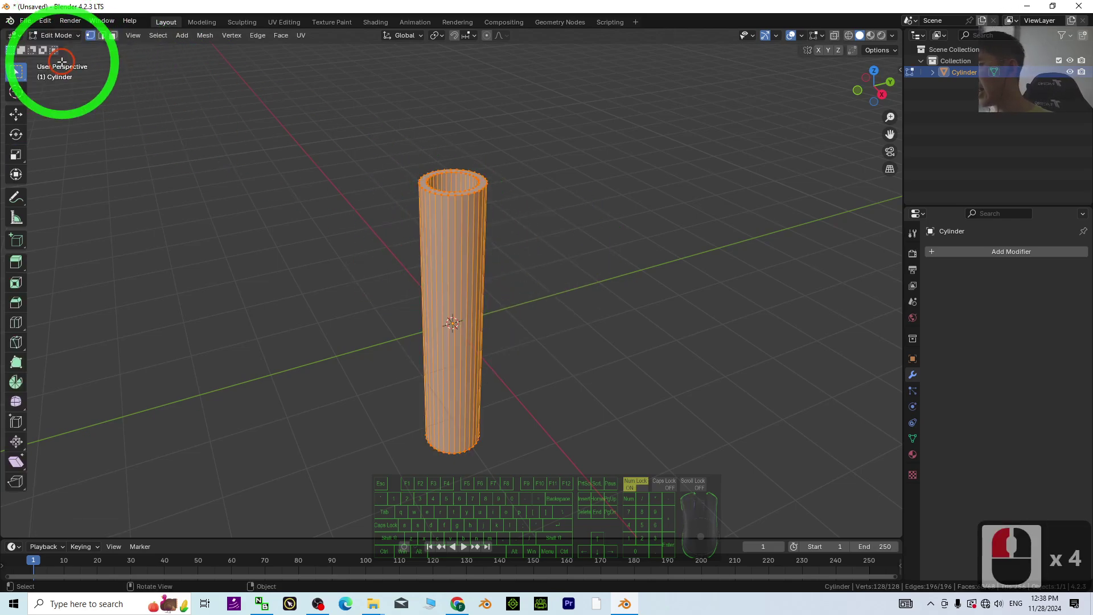
left_click(16, 322)
left_click(454, 320)
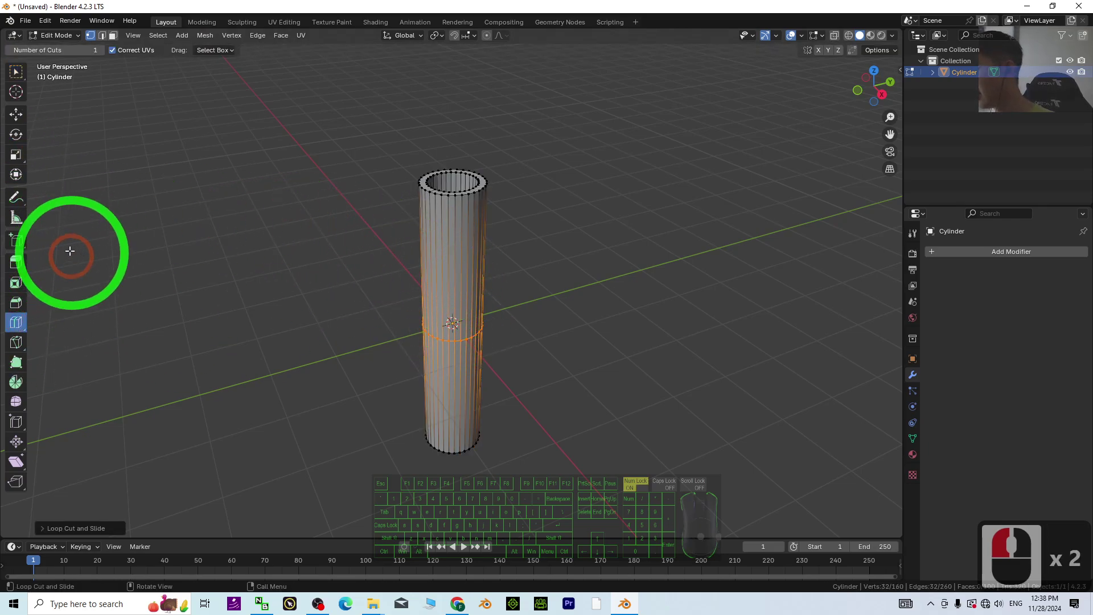
left_click(74, 529)
left_click_drag(138, 425, 171, 428)
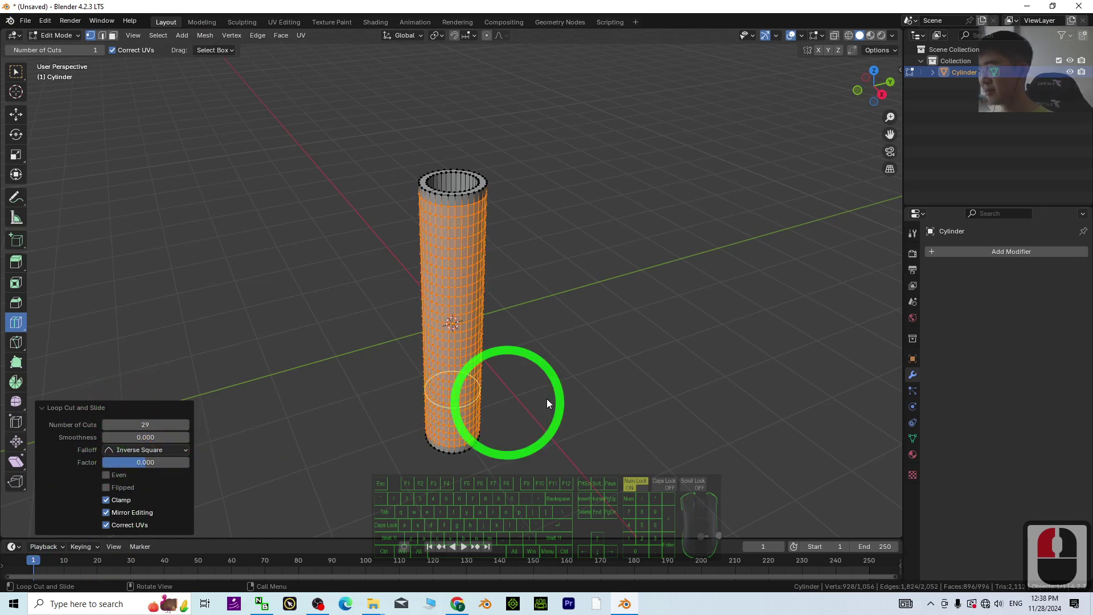
Return the tube to Object Mode and bring up the Add menu
left_click(56, 35)
left_click(60, 49)
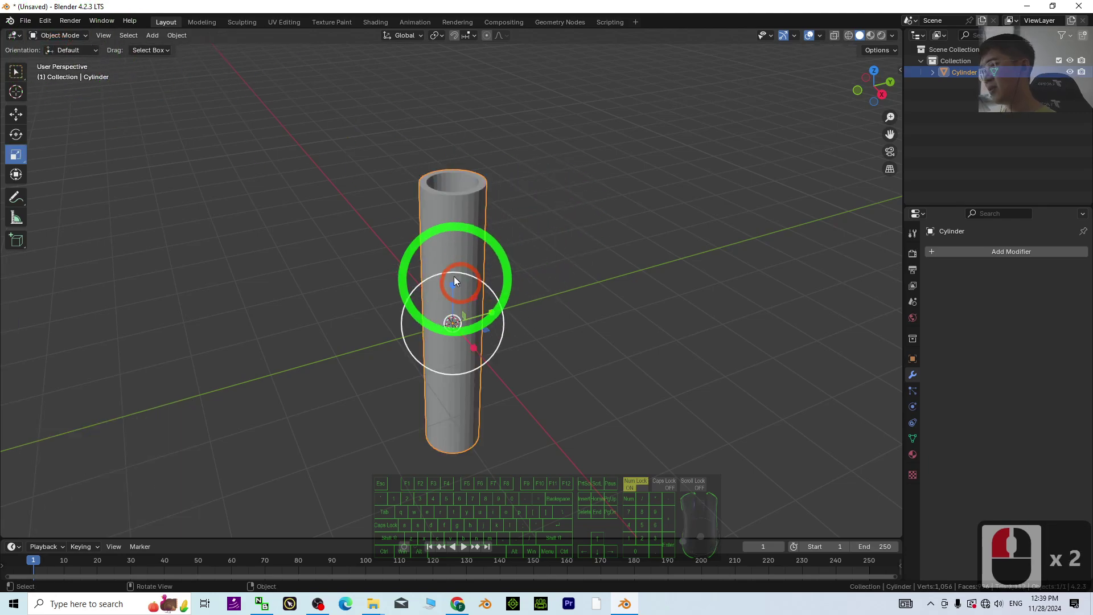
scroll(479, 288, "up", 2)
scroll(159, 125, "down", 2)
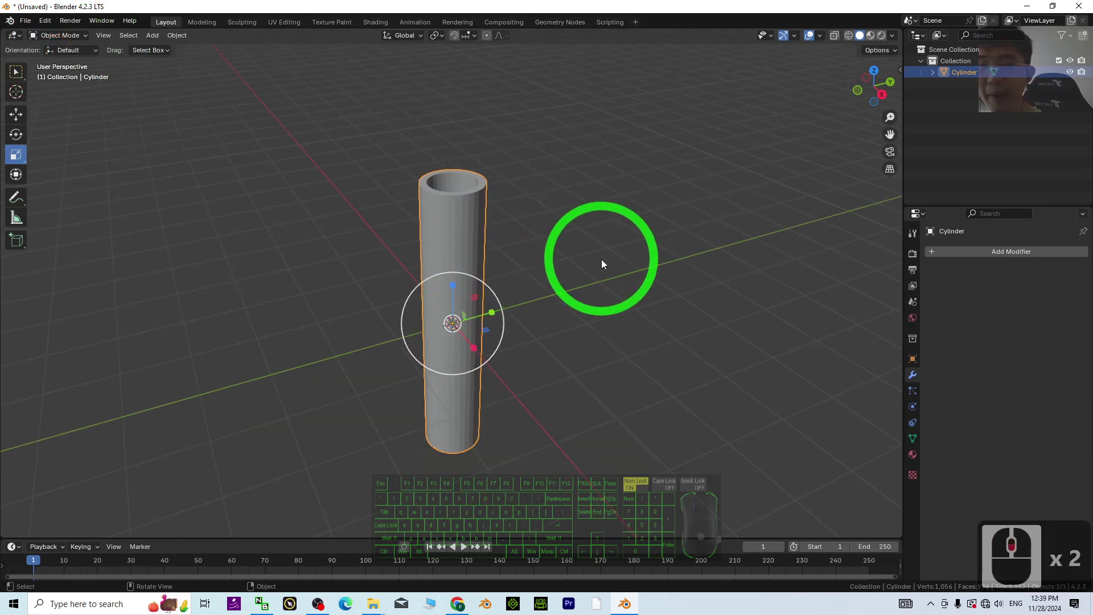
left_click(152, 36)
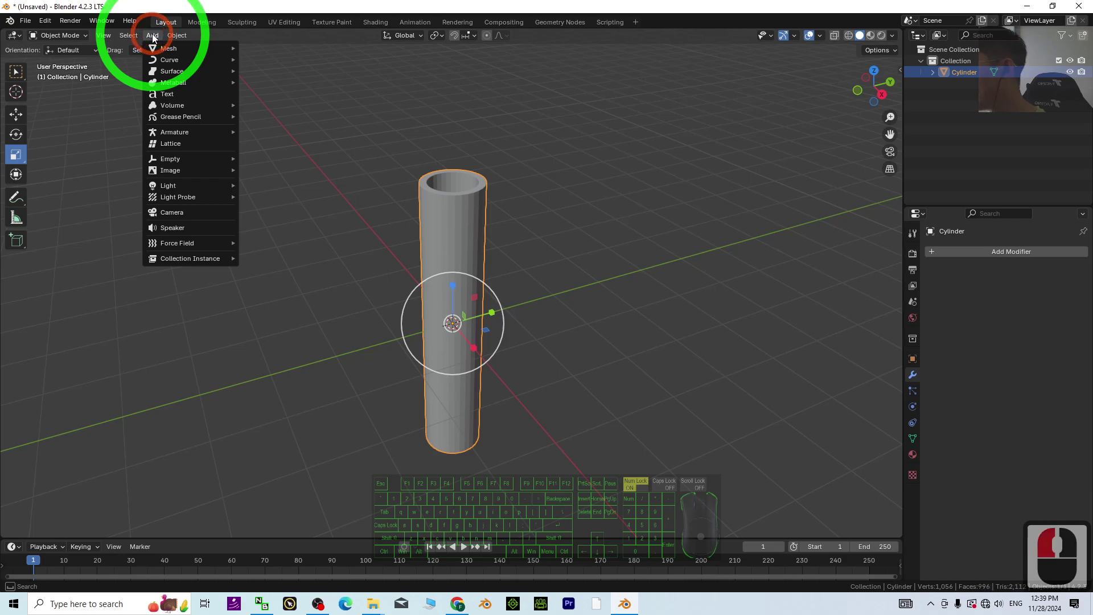
Add a Lattice with U, V and W resolution 5, then select the cylinder's modifiers
left_click(182, 145)
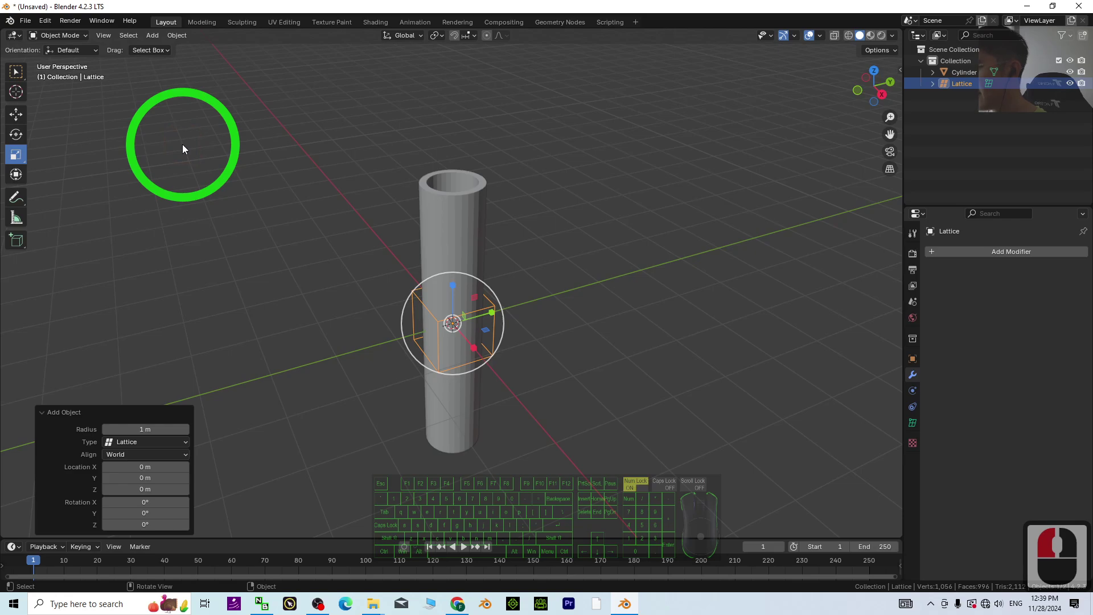
scroll(570, 316, "up", 3)
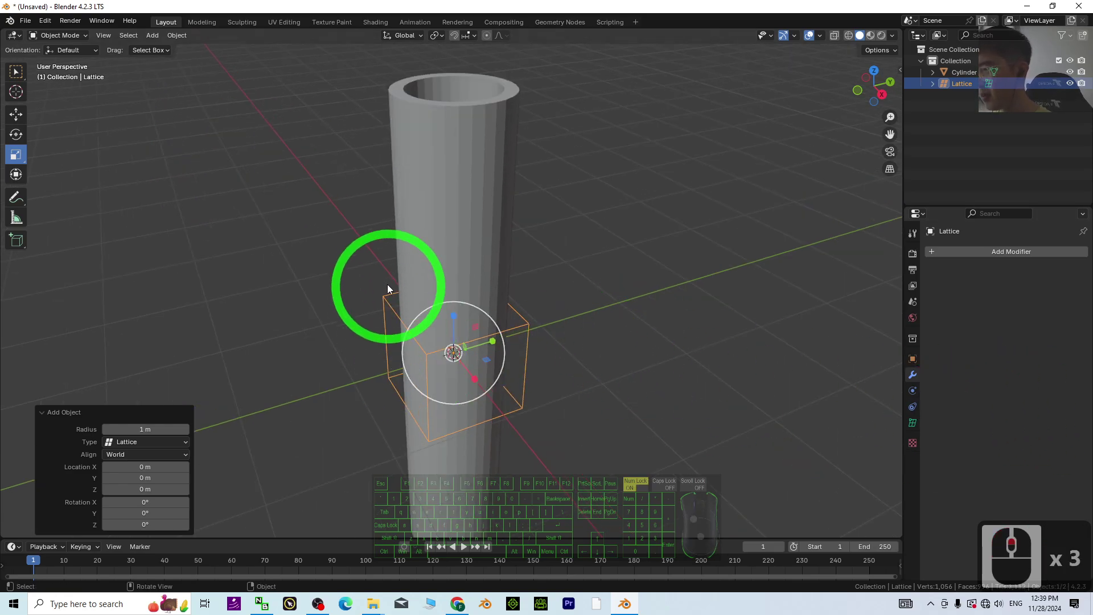
left_click(913, 423)
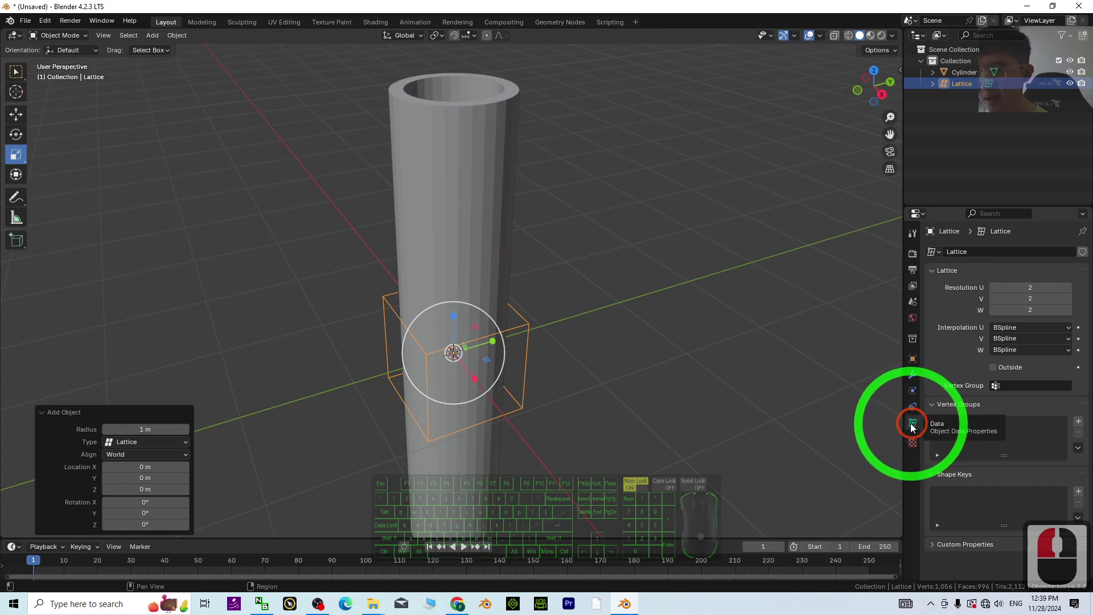
left_click(1034, 283)
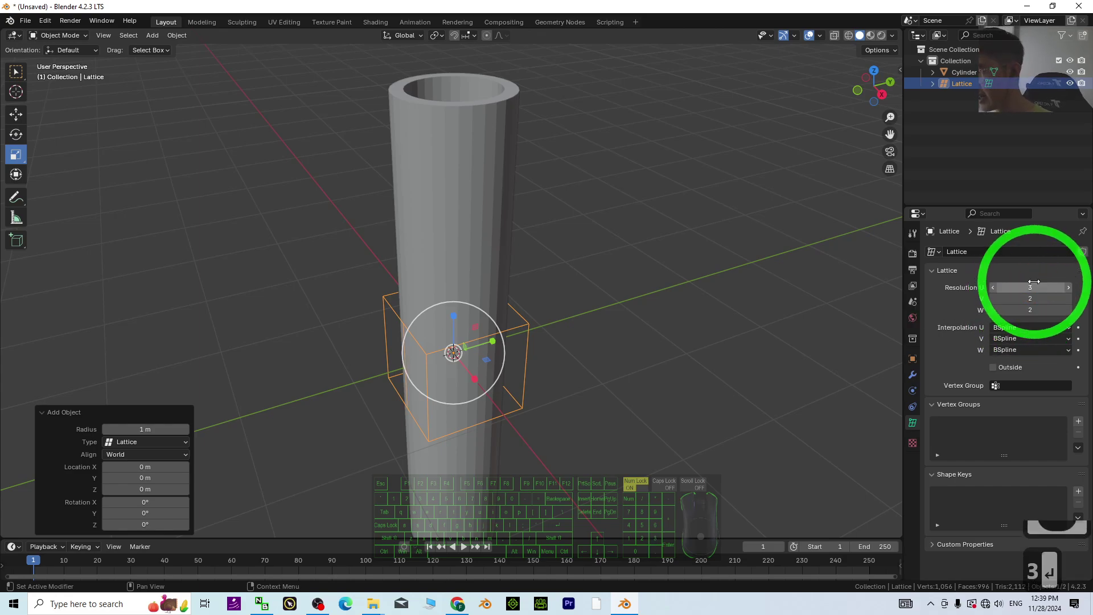
left_click_drag(1034, 288, 164, 290)
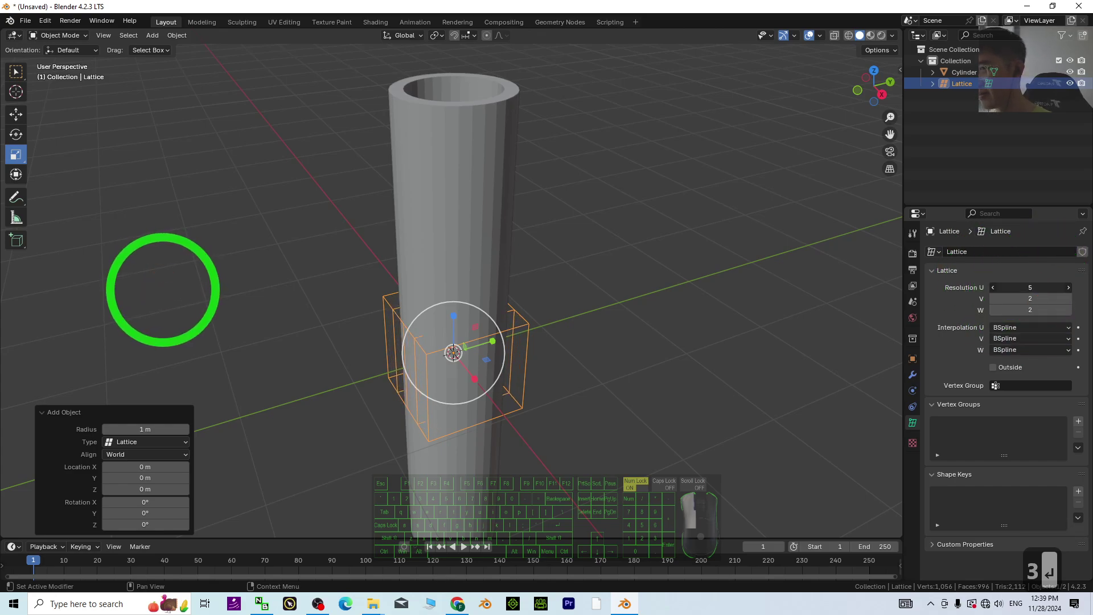
double_click(1036, 300)
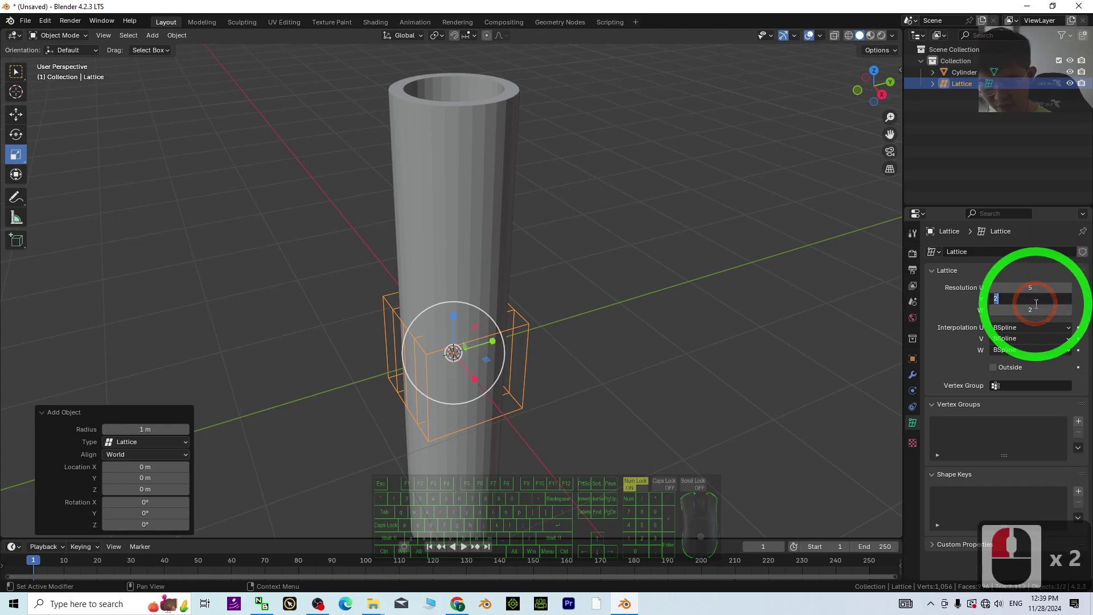
type("5")
left_click(1029, 311)
type("5")
key("Return")
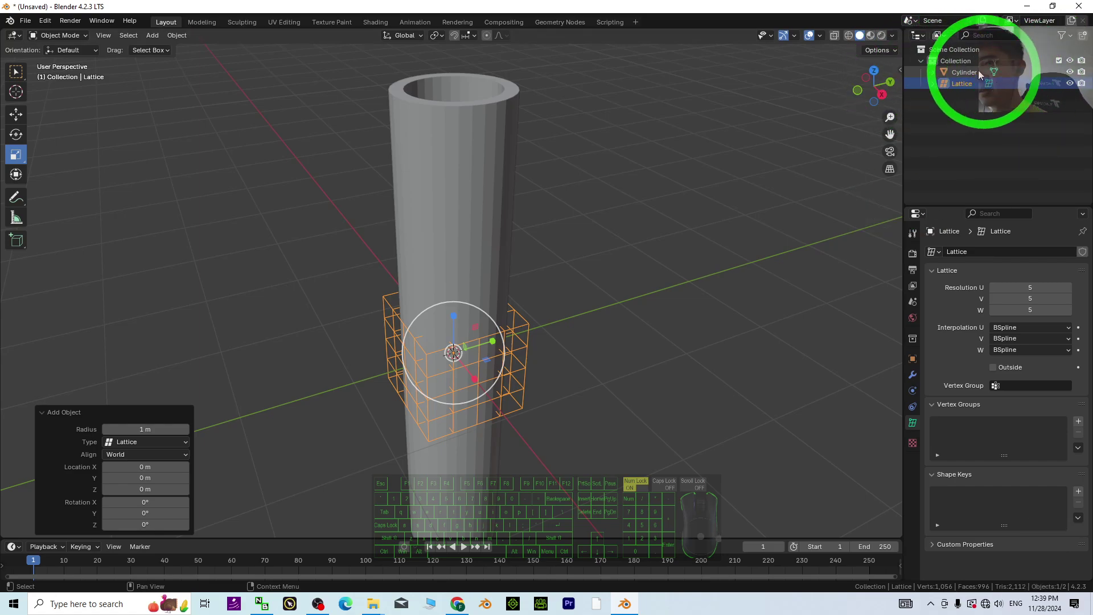
left_click(451, 223)
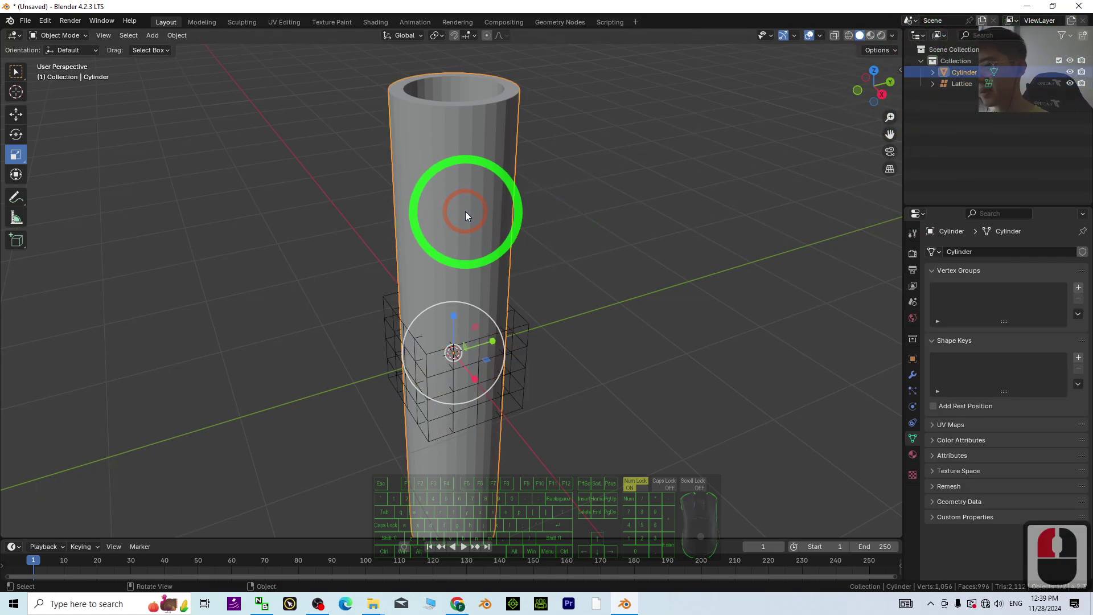
left_click(913, 377)
Add a Lattice modifier to the cylinder with the Lattice object as its target
left_click(985, 252)
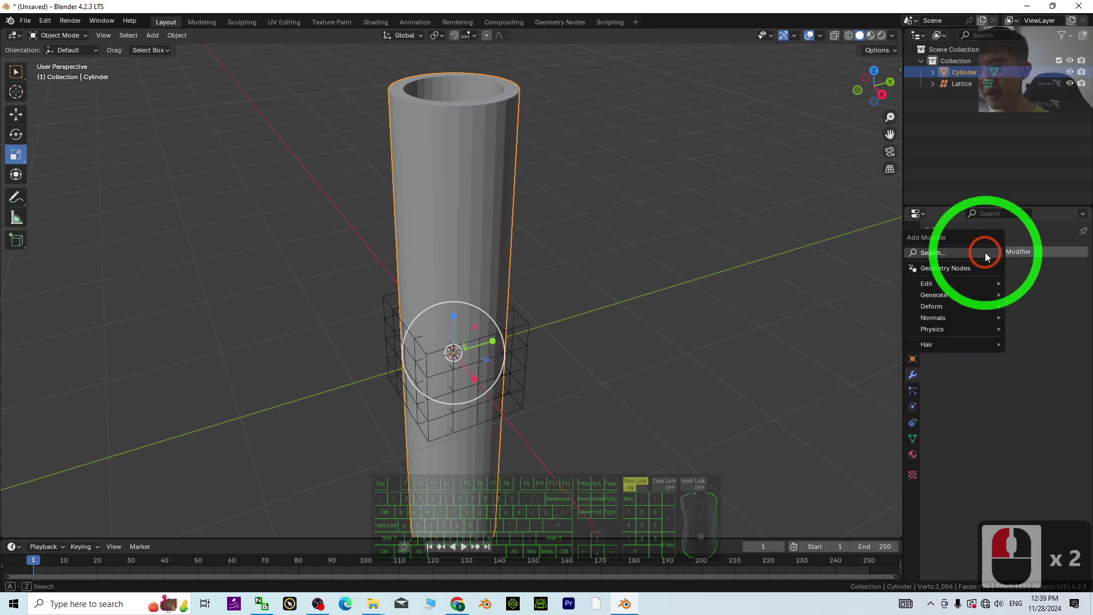
left_click(943, 254)
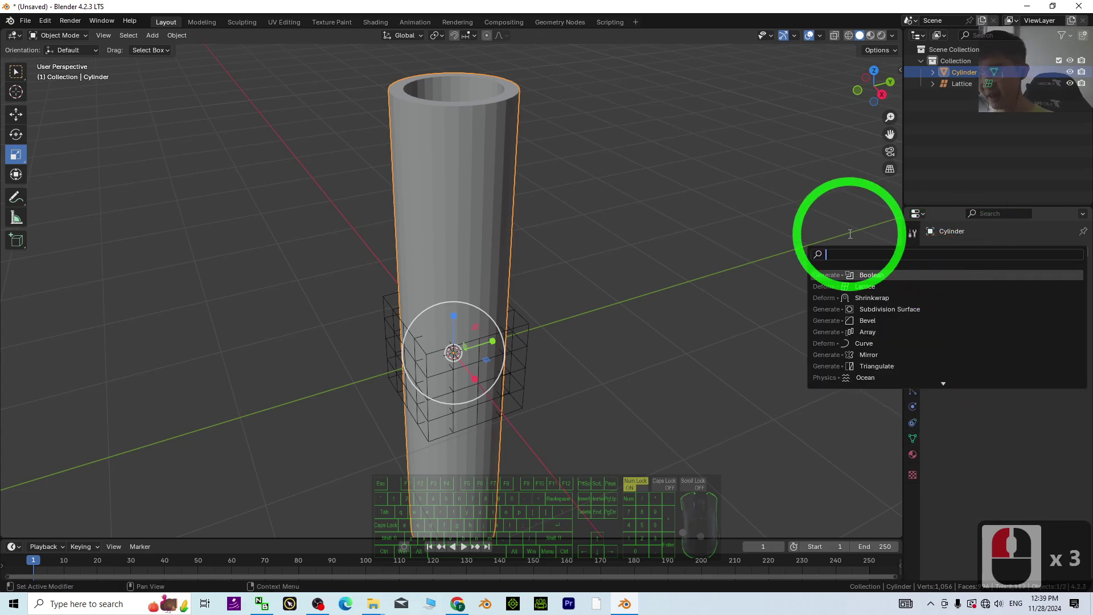
left_click(881, 287)
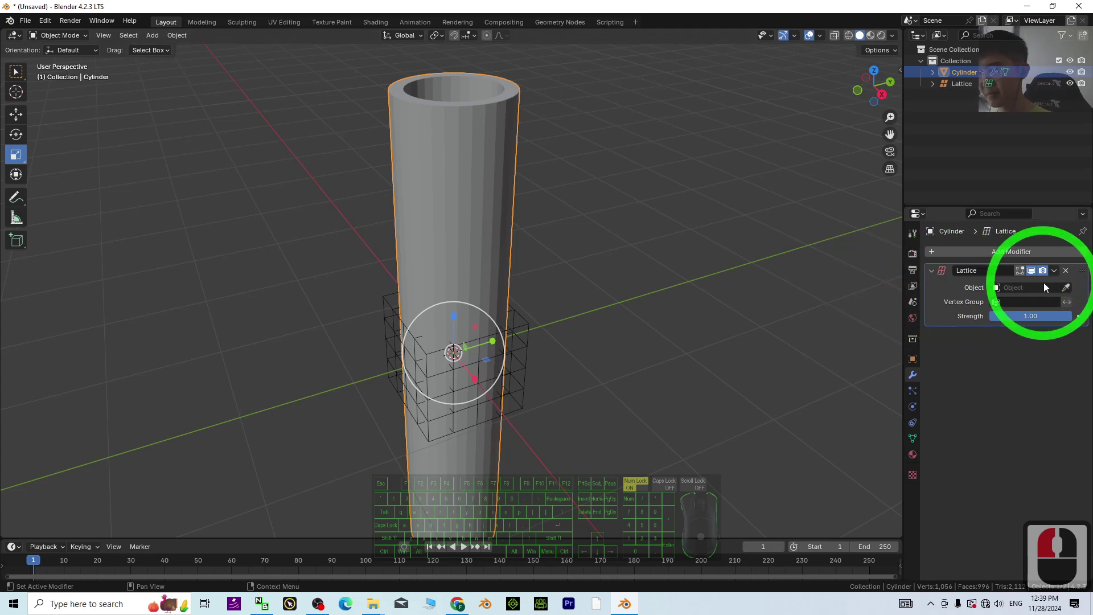
left_click(1068, 283)
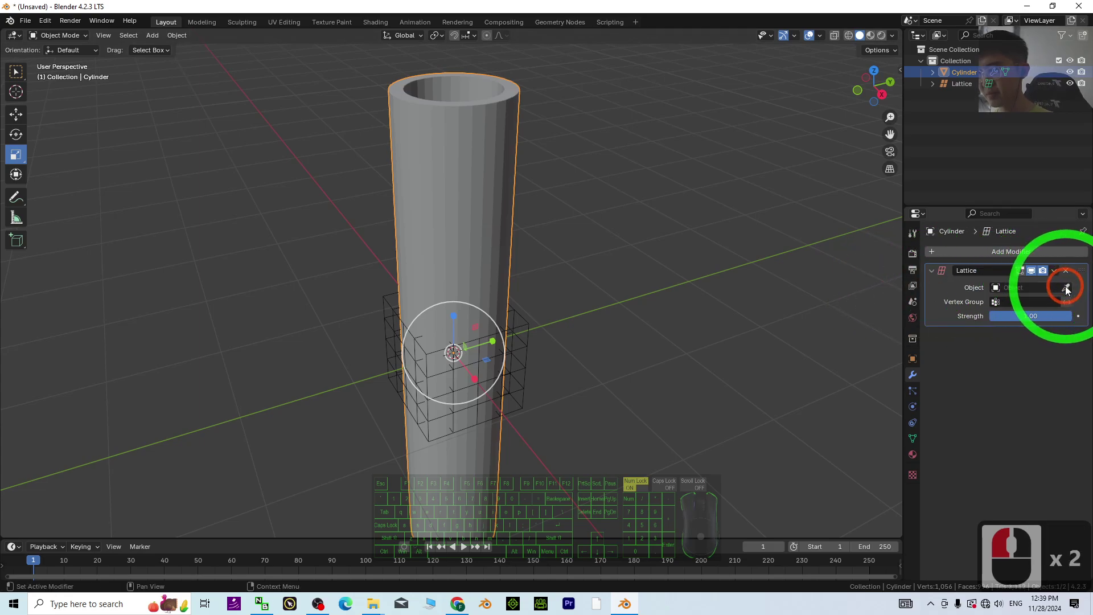
left_click(1025, 289)
left_click(981, 308)
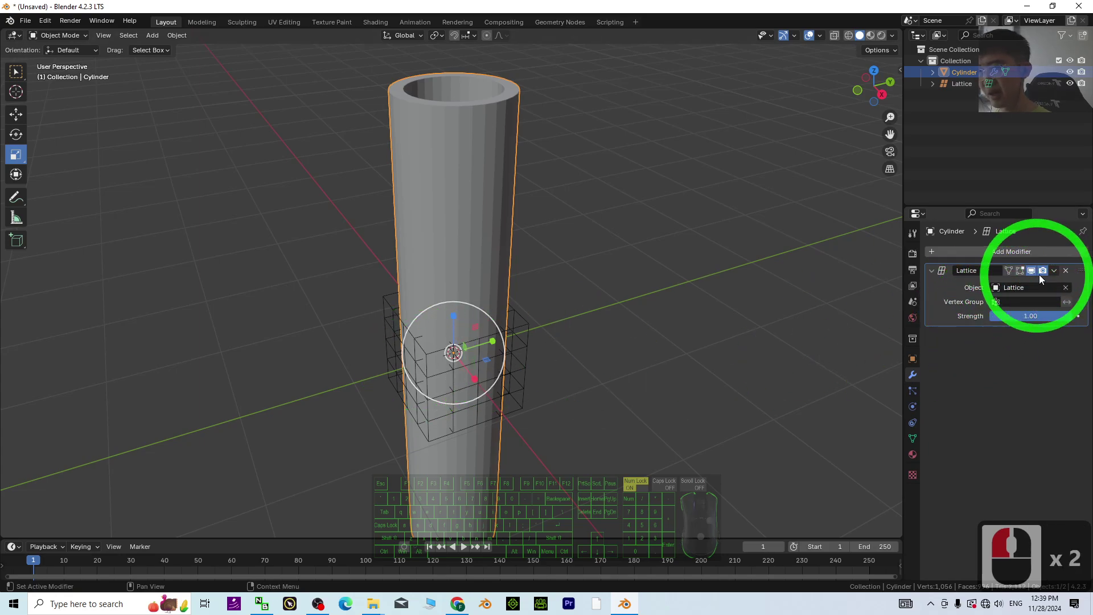
Deselect the cylinder and select the lattice object
left_click(66, 36)
left_click(484, 153)
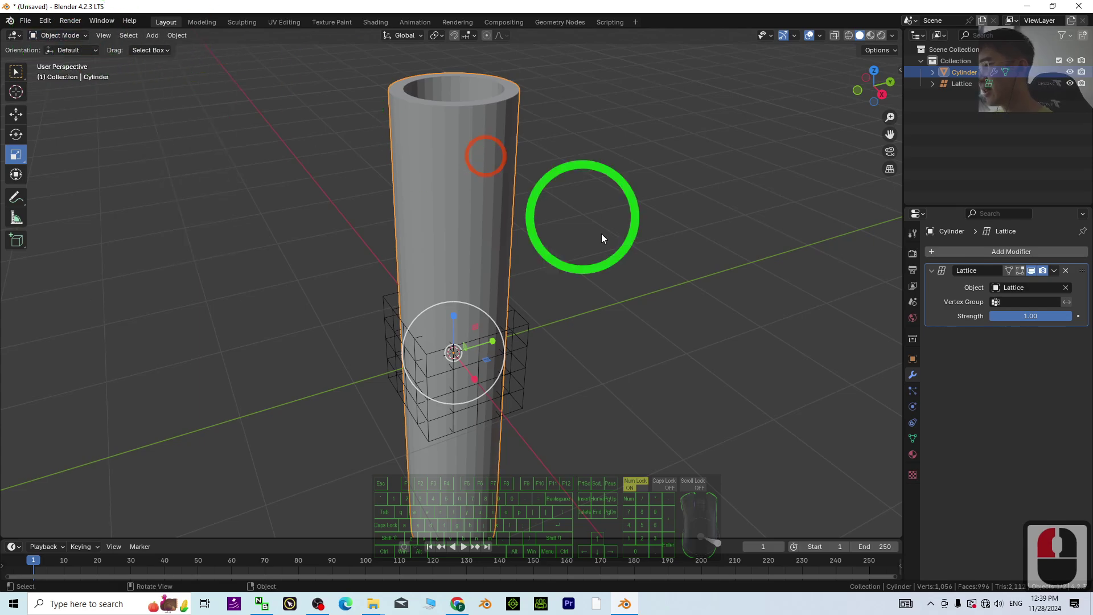
left_click(557, 317)
left_click(529, 324)
Put the lattice into Edit Mode and hide the cylinder
left_click(57, 36)
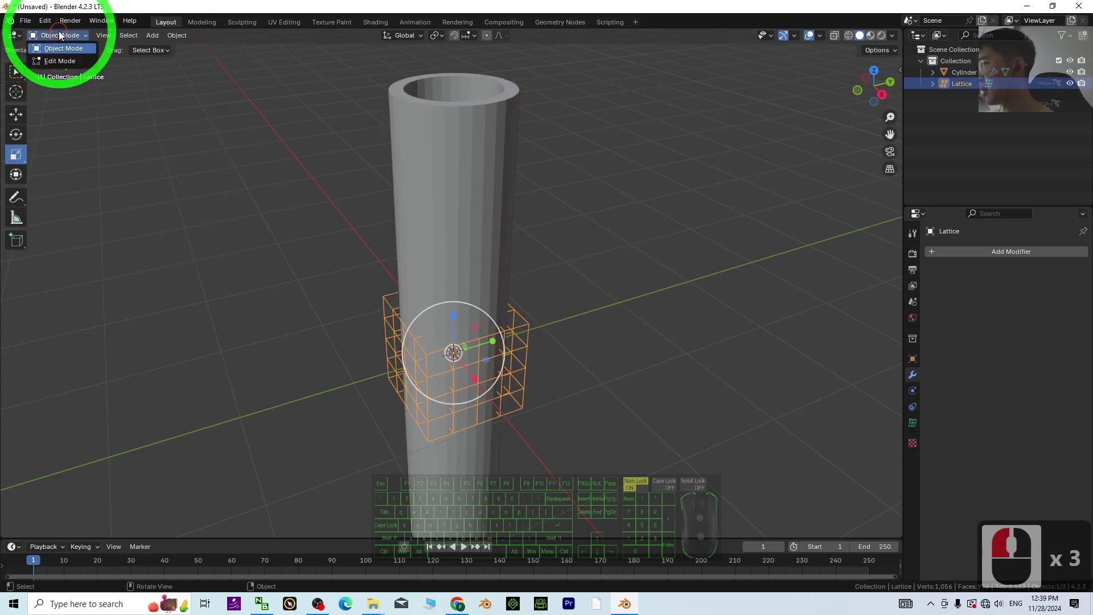
left_click(55, 62)
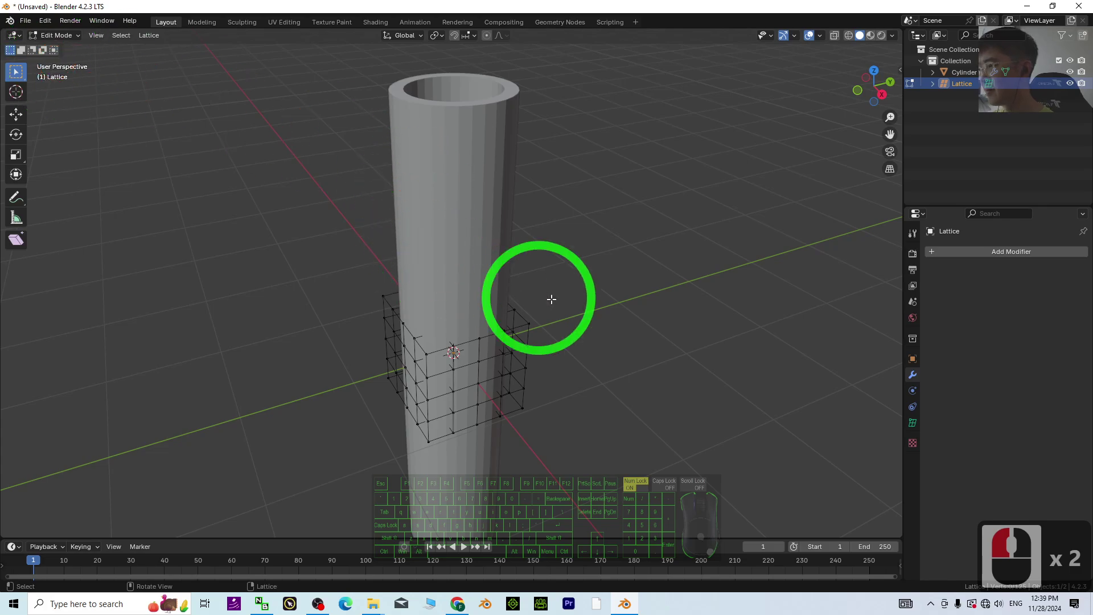
scroll(683, 301, "up", 1)
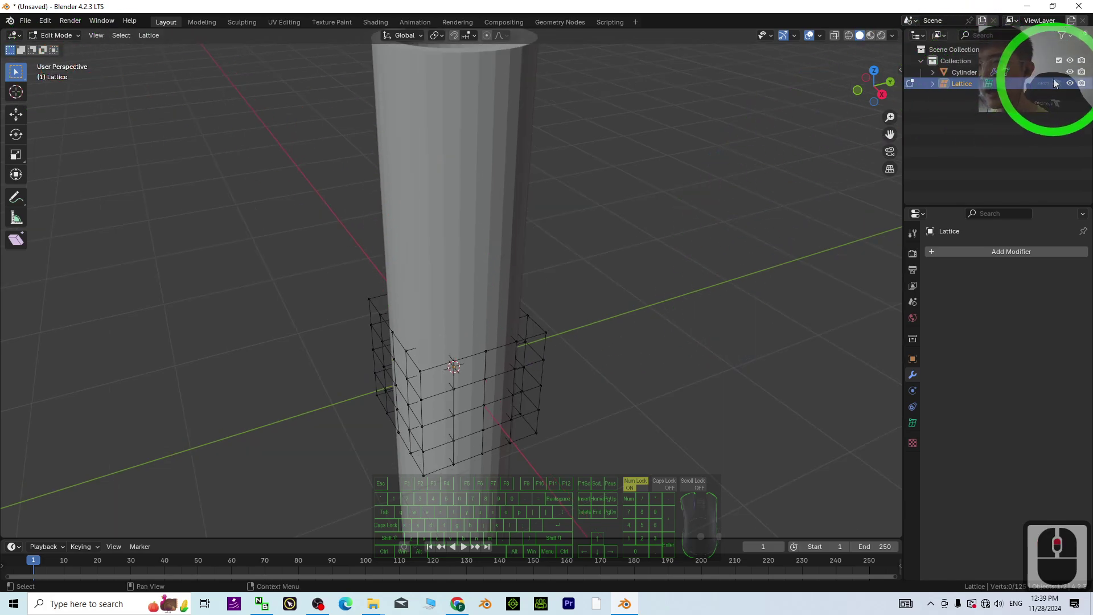
left_click(1069, 72)
Select the lattice's top layer of points and shrink them inward
middle_click_drag(696, 281, 726, 245)
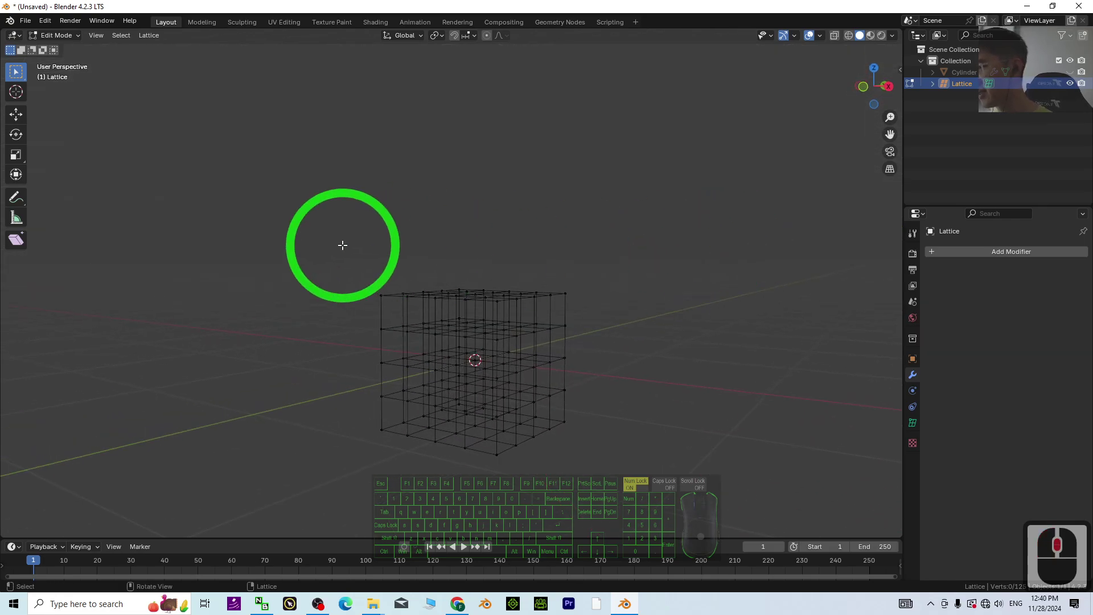
left_click_drag(341, 243, 626, 344)
middle_click_drag(657, 408, 763, 434)
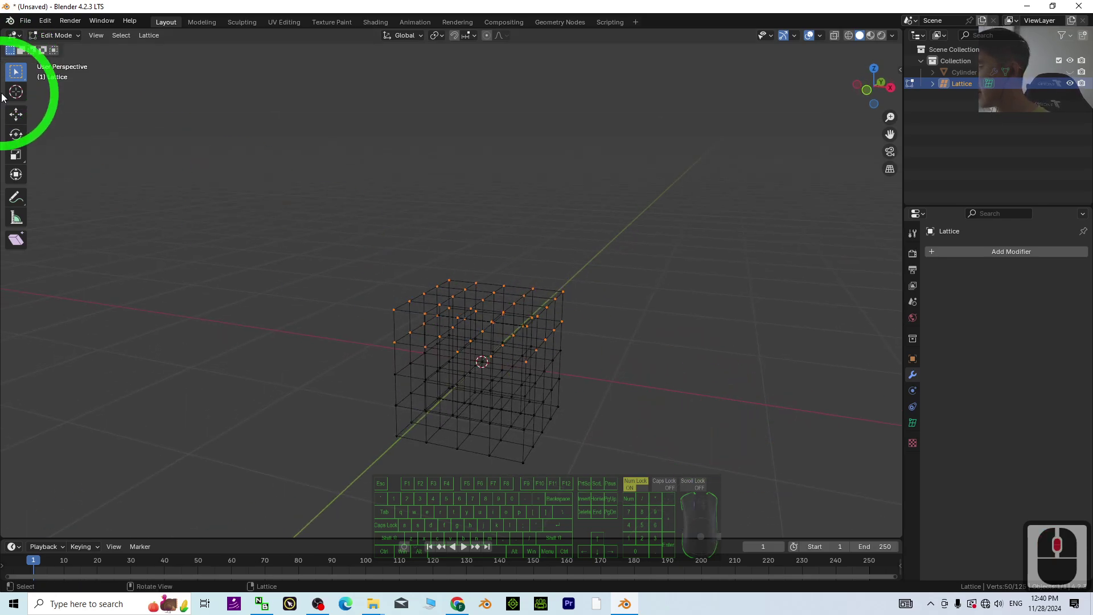
left_click(16, 156)
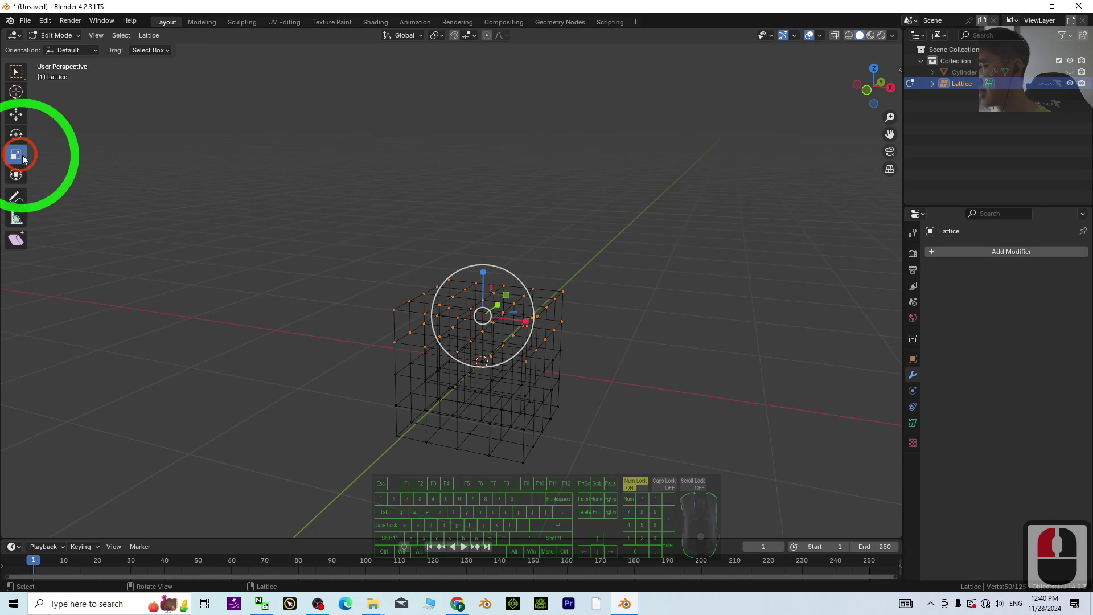
middle_click_drag(675, 261, 524, 288)
middle_click_drag(776, 349, 719, 344)
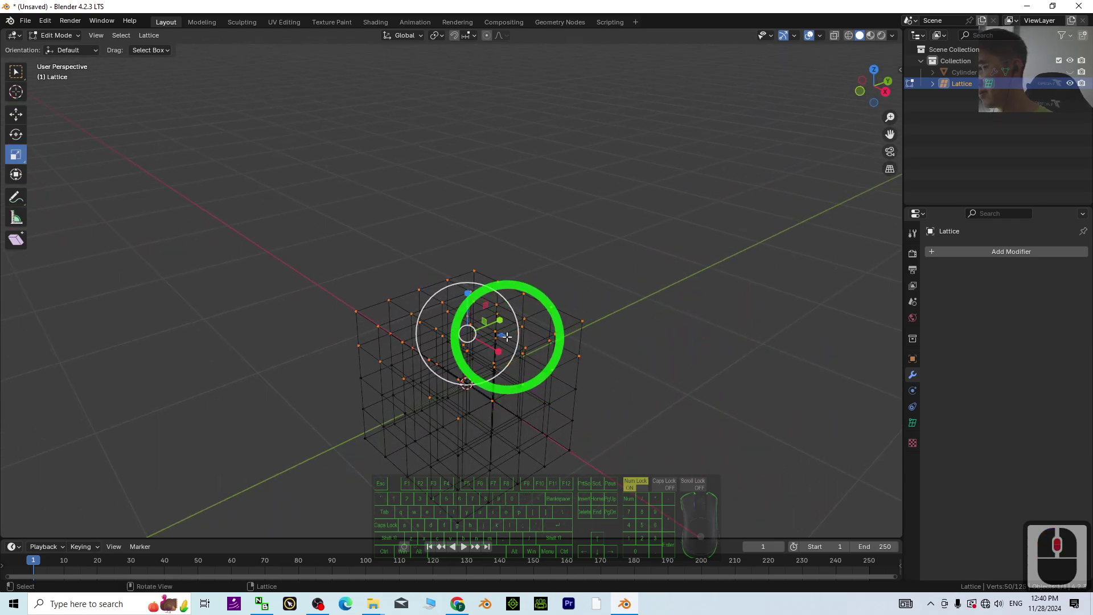
left_click_drag(505, 337, 500, 336)
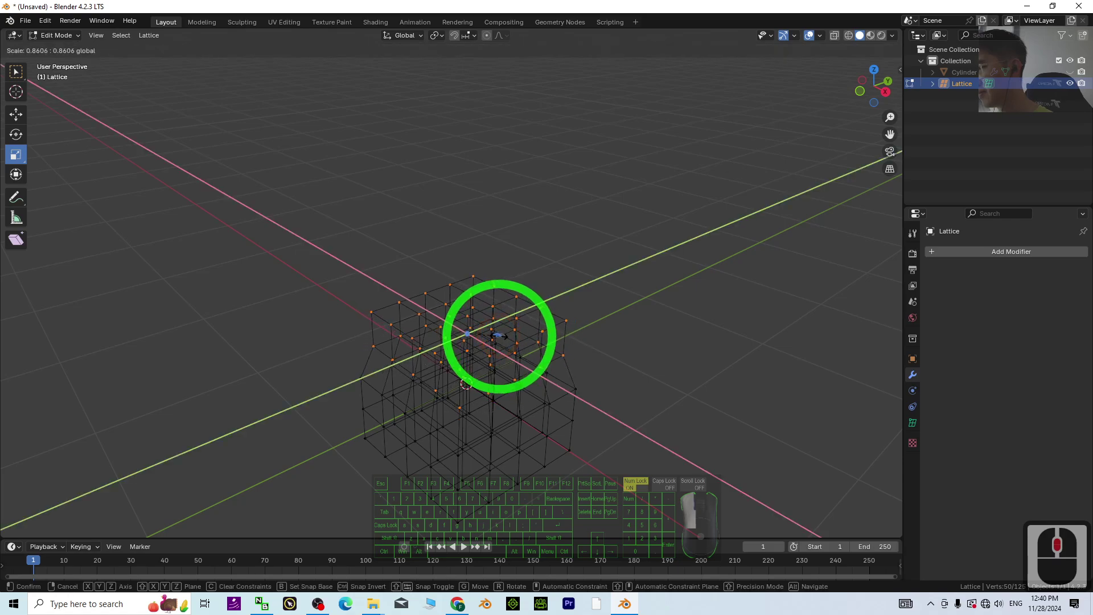
left_click_drag(497, 336, 498, 337)
Add the bottom two point layers and shrink the selection horizontally to 0.9
middle_click_drag(670, 401, 705, 347)
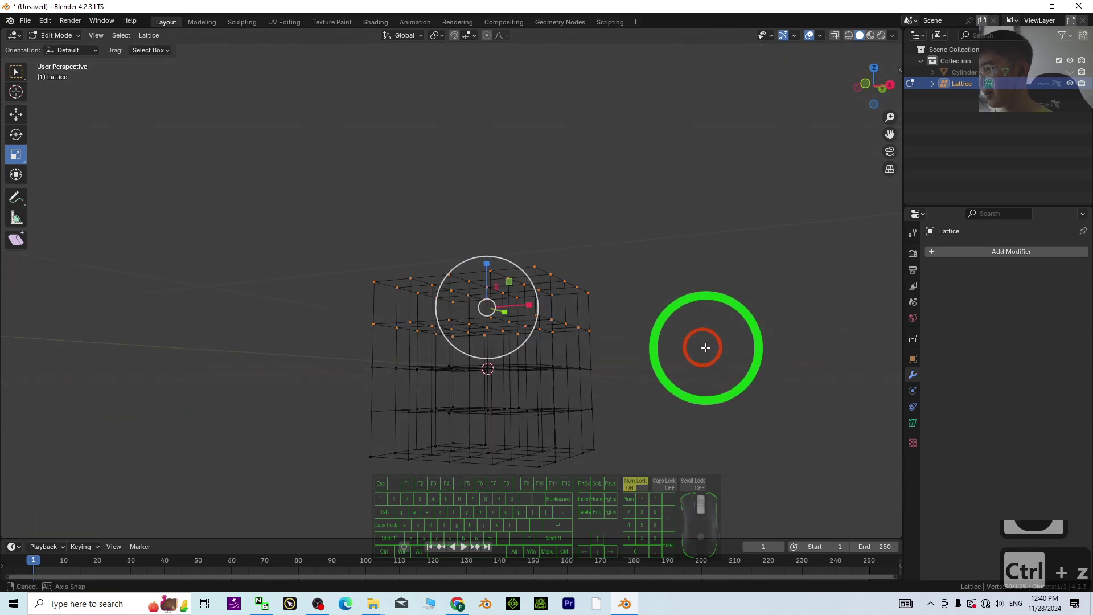
left_click_drag(665, 496, 327, 393, "shift")
middle_click_drag(720, 377, 533, 379)
left_click_drag(518, 374, 515, 374)
middle_click_drag(739, 429, 733, 280)
Select only the top and bottom rows and scale them to 0.758 in X and Y
left_click_drag(317, 168, 611, 221)
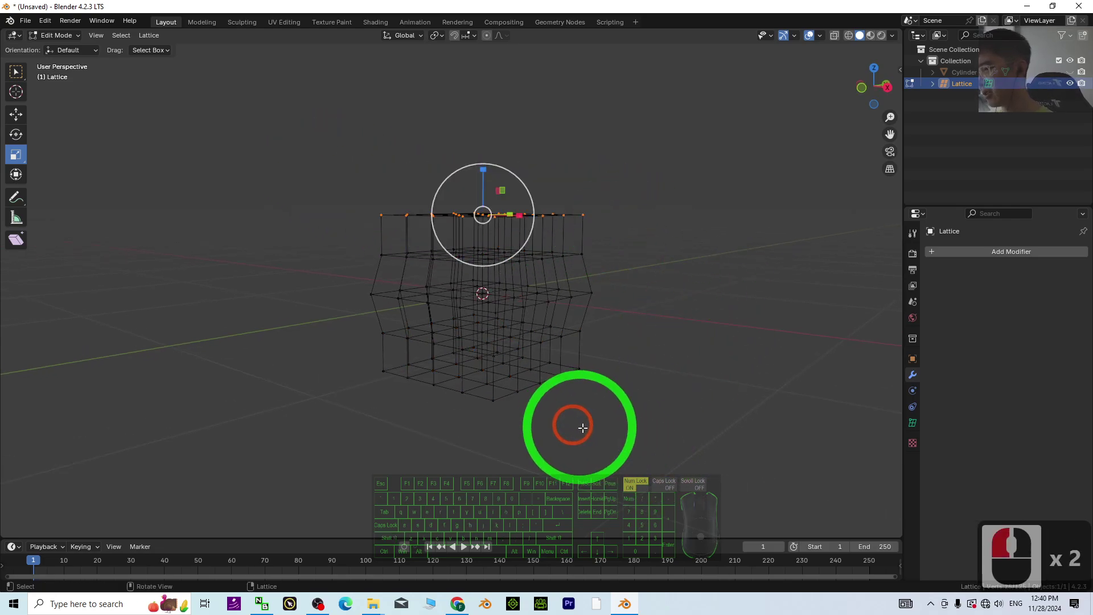
middle_click_drag(702, 451, 702, 434)
left_click_drag(640, 445, 342, 350, "shift")
middle_click_drag(832, 229, 735, 279)
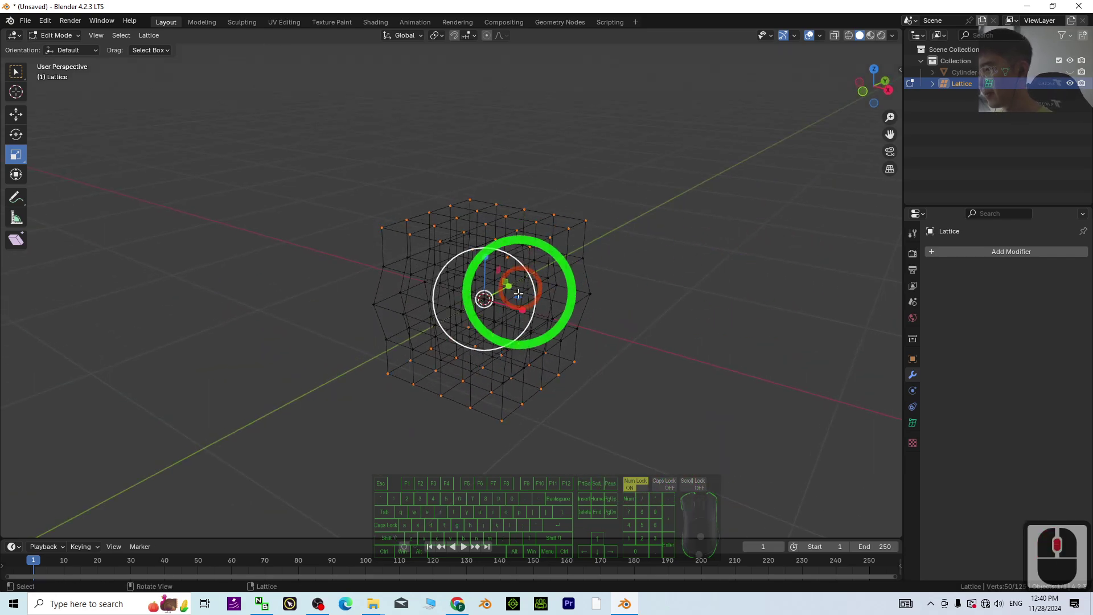
key("s")
key("shift+z")
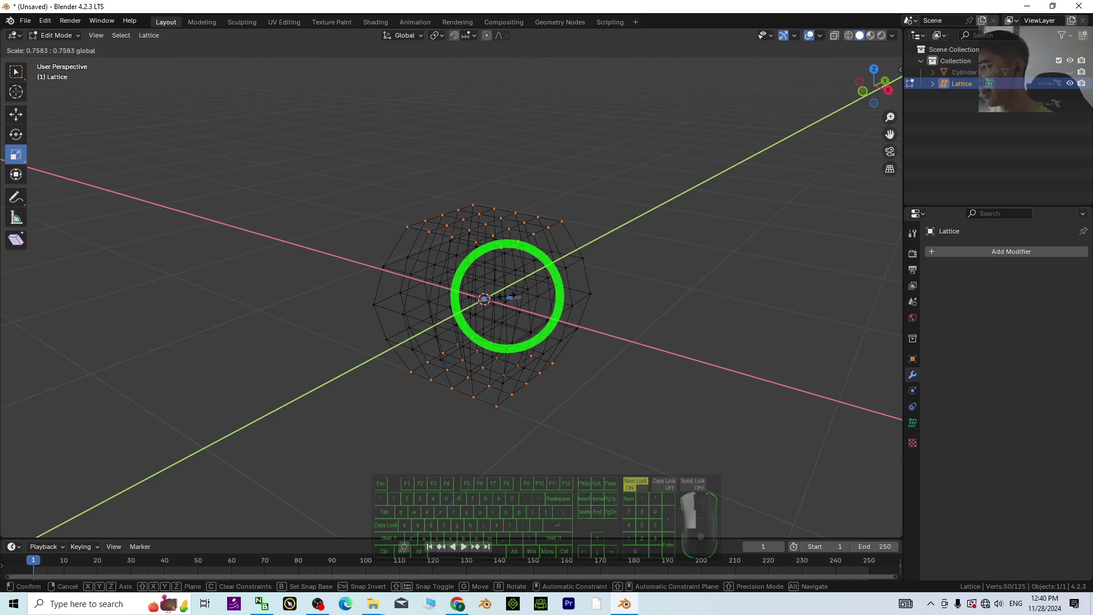
left_click(507, 296)
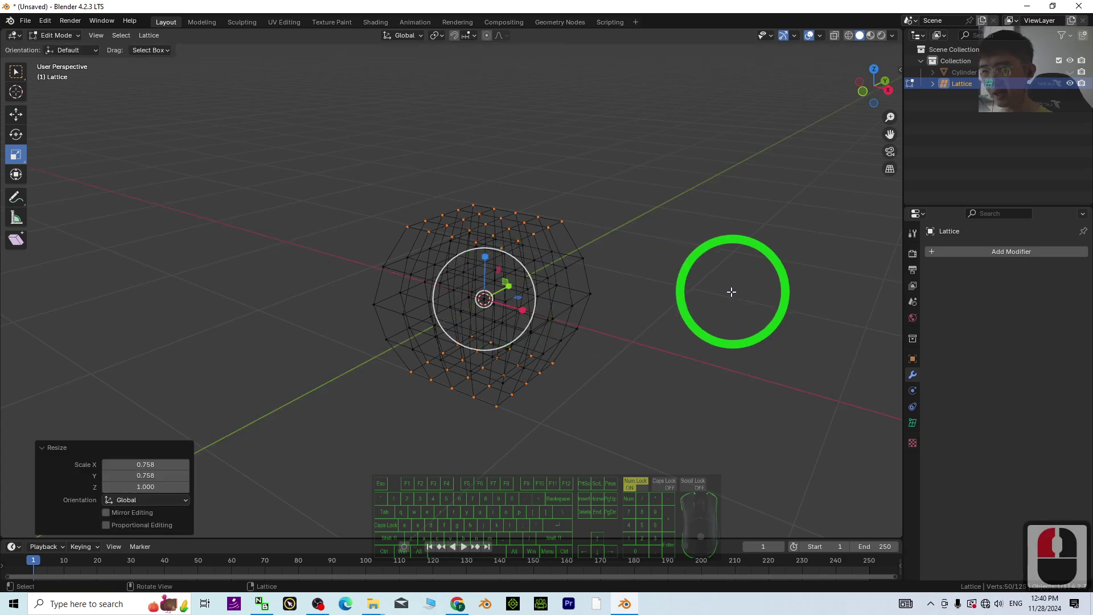
Return the lattice to Object Mode and unhide the cylinder
left_click(56, 48)
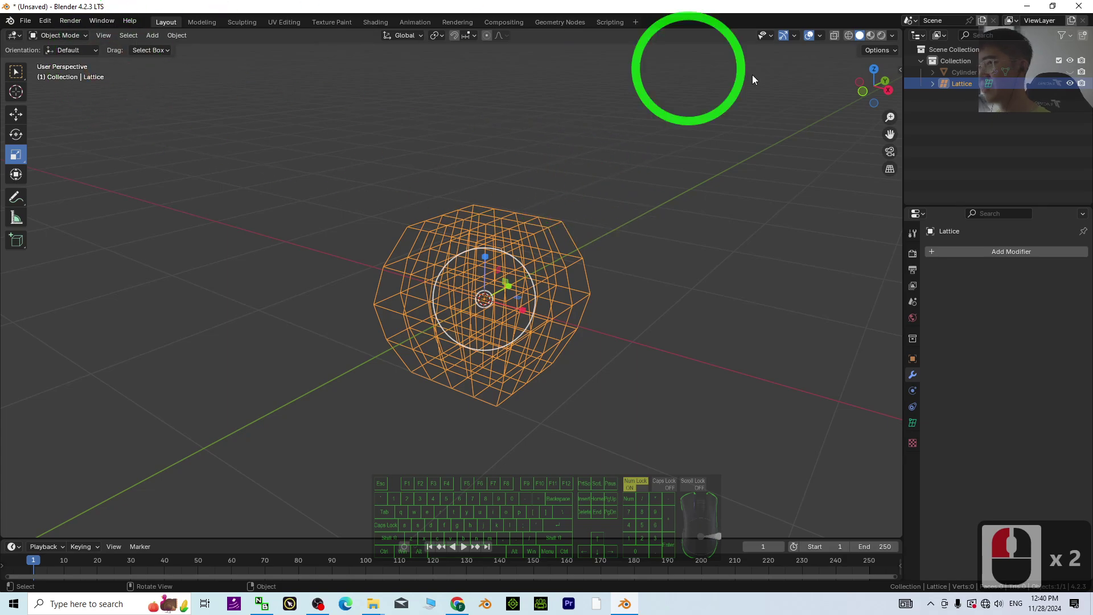
left_click(1070, 73)
scroll(786, 192, "down", 4)
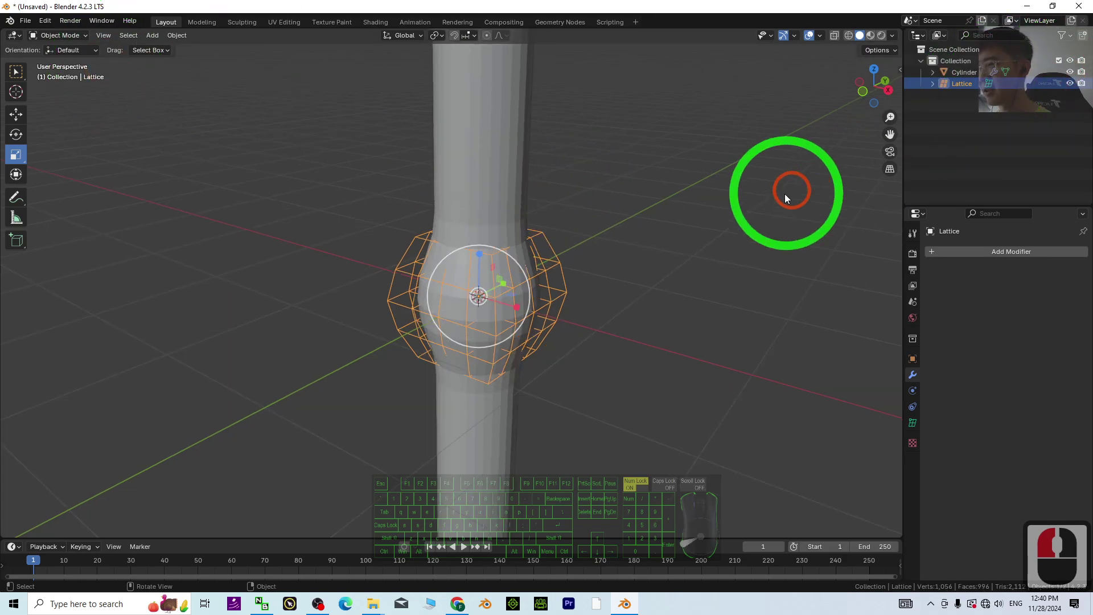
Move the lattice up above the tube and back down onto it along Z
left_click(16, 115)
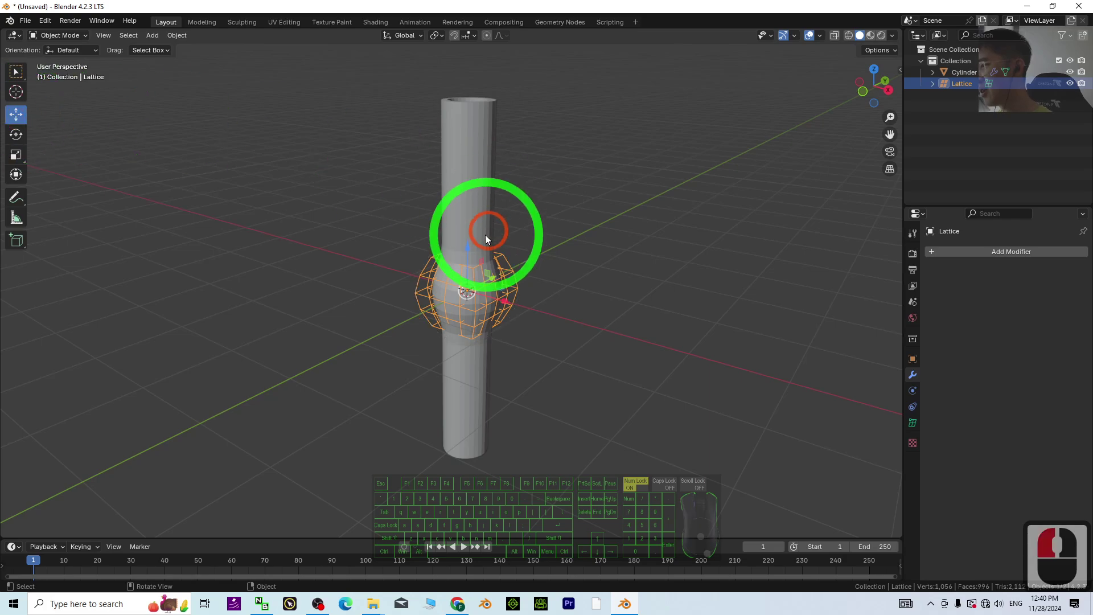
scroll(722, 234, "down", 3)
scroll(446, 311, "up", 2, "shift")
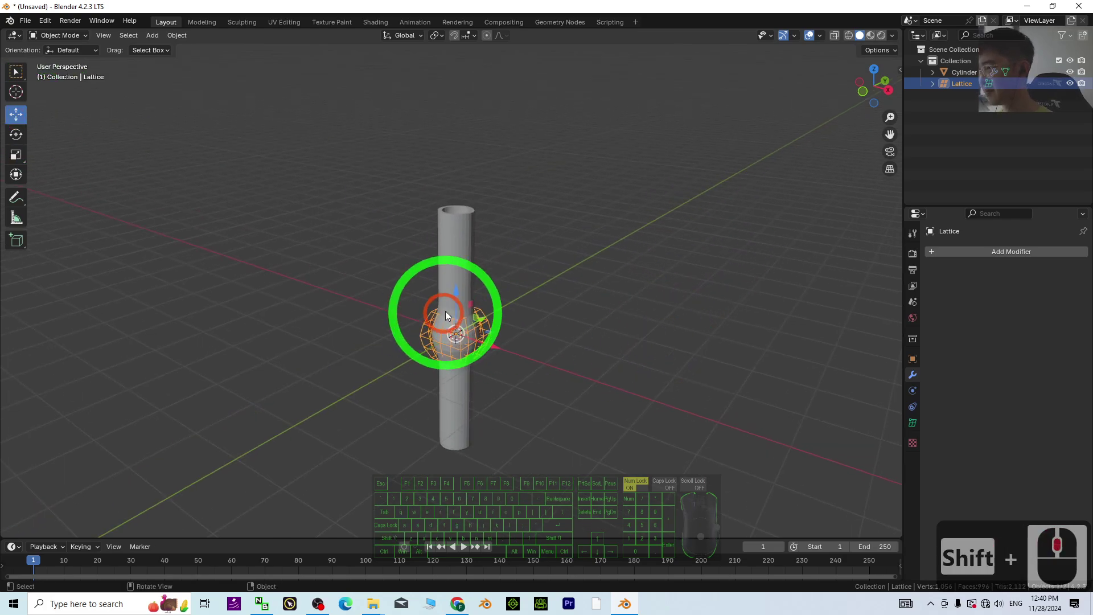
left_click_drag(458, 299, 468, 125)
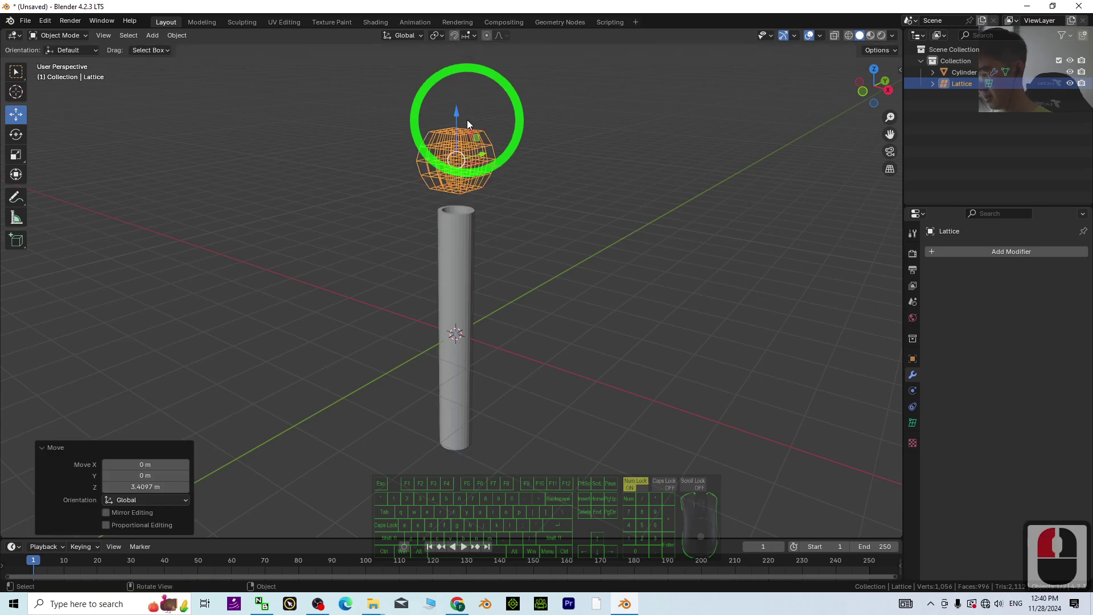
scroll(543, 139, "up", 3)
scroll(626, 262, "up", 3, "shift")
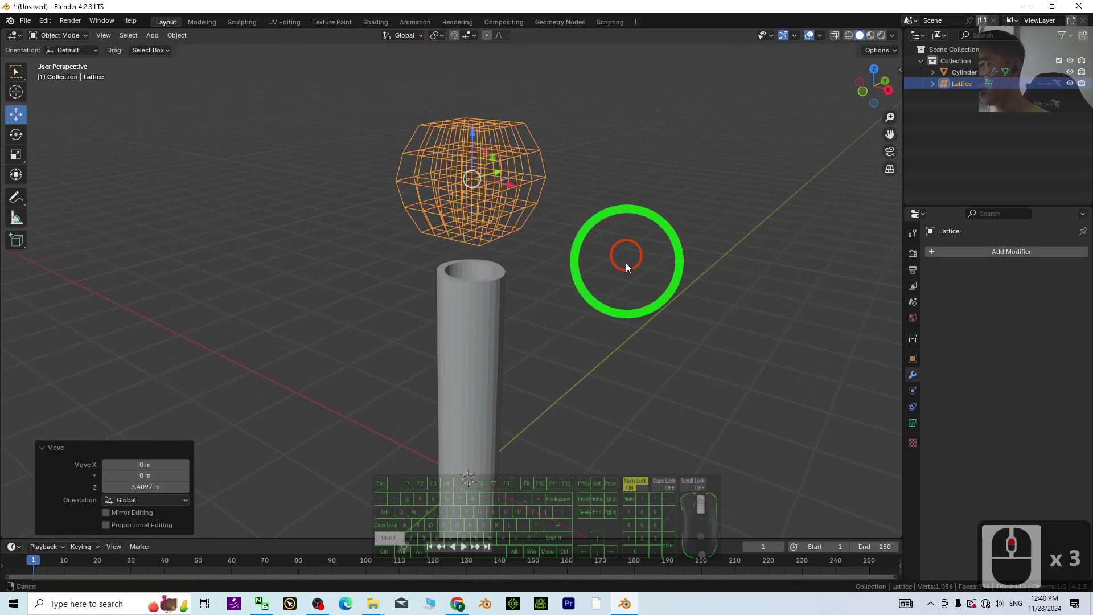
left_click_drag(478, 142, 501, 359)
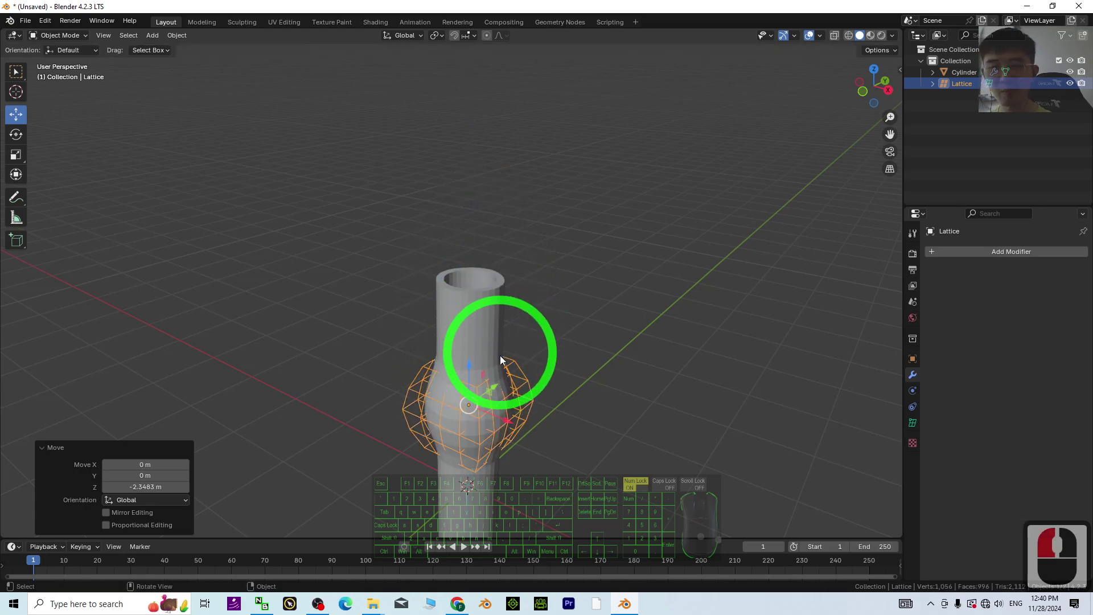
scroll(575, 322, "down", 3)
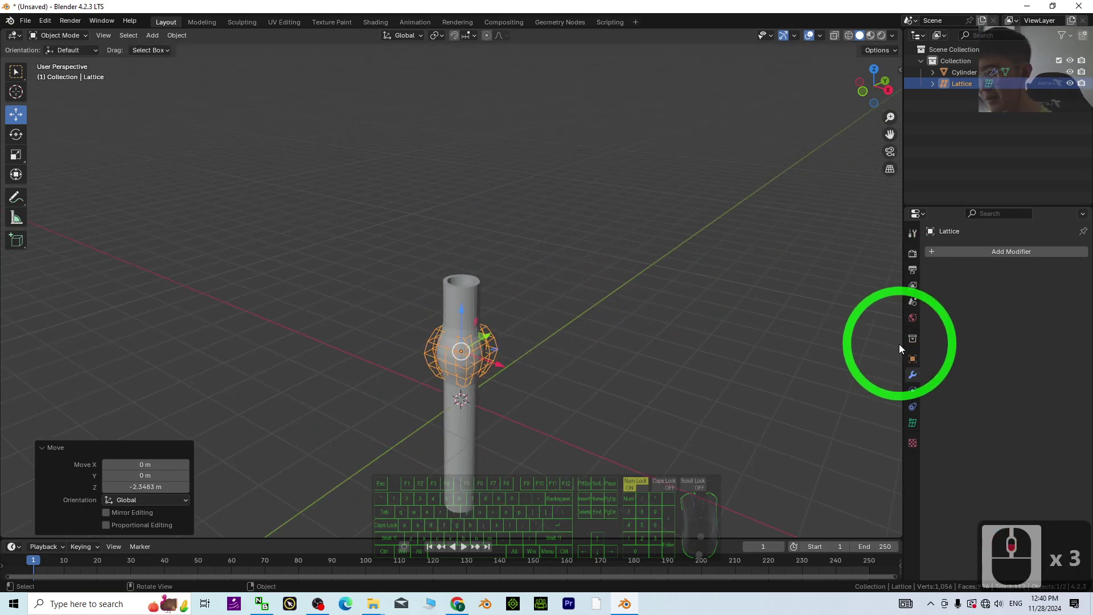
Clear the lattice's location to 0, 0, 0 with Object > Clear > Location
left_click(913, 359)
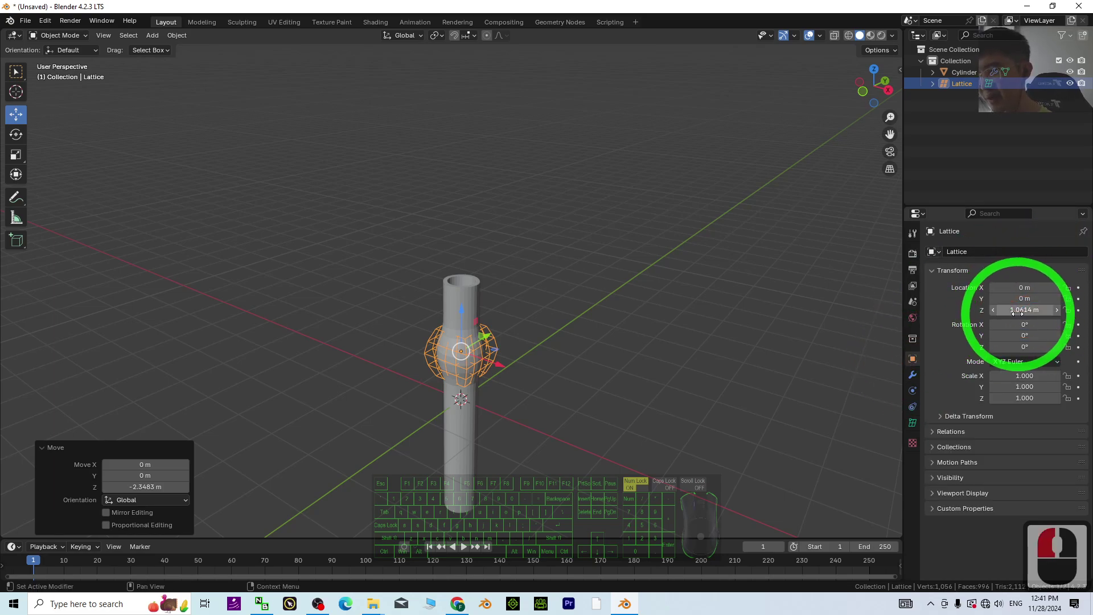
right_click(490, 345)
mouse_move(491, 344)
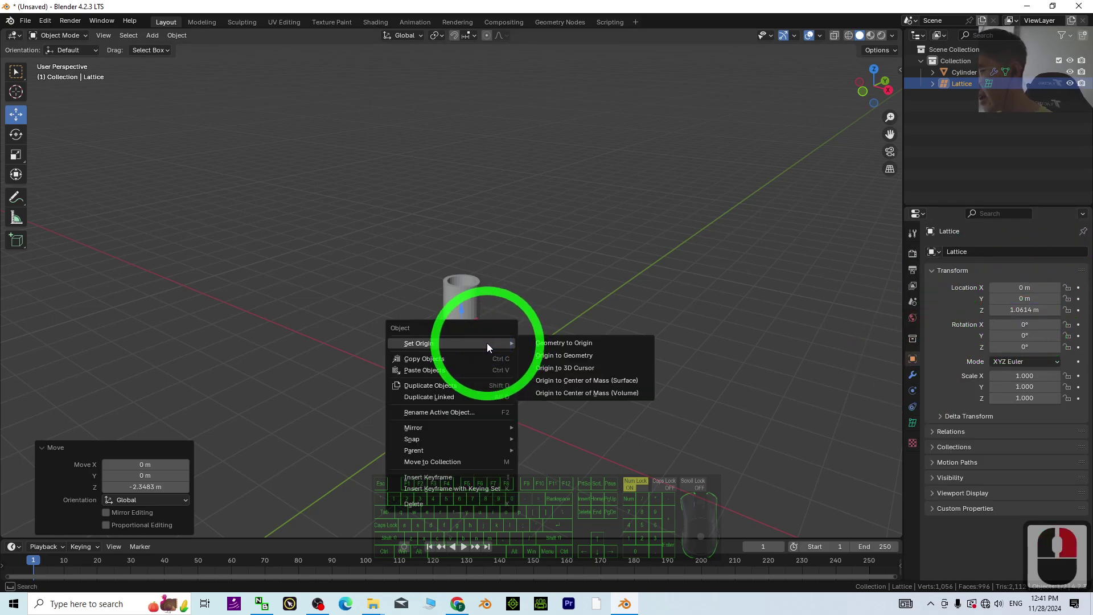
left_click(177, 36)
mouse_move(202, 81)
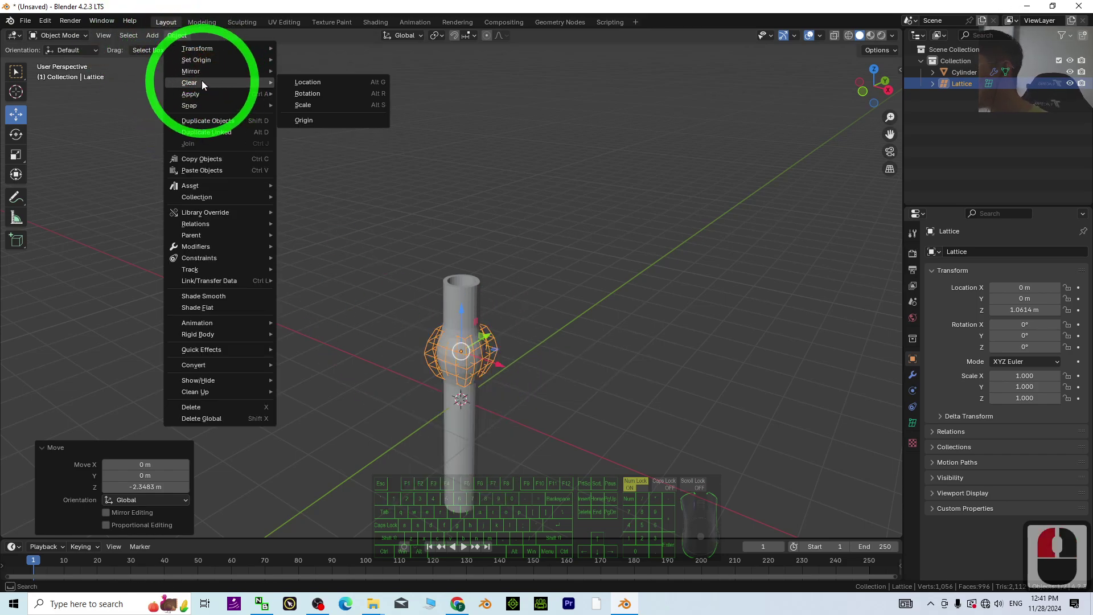
left_click(310, 81)
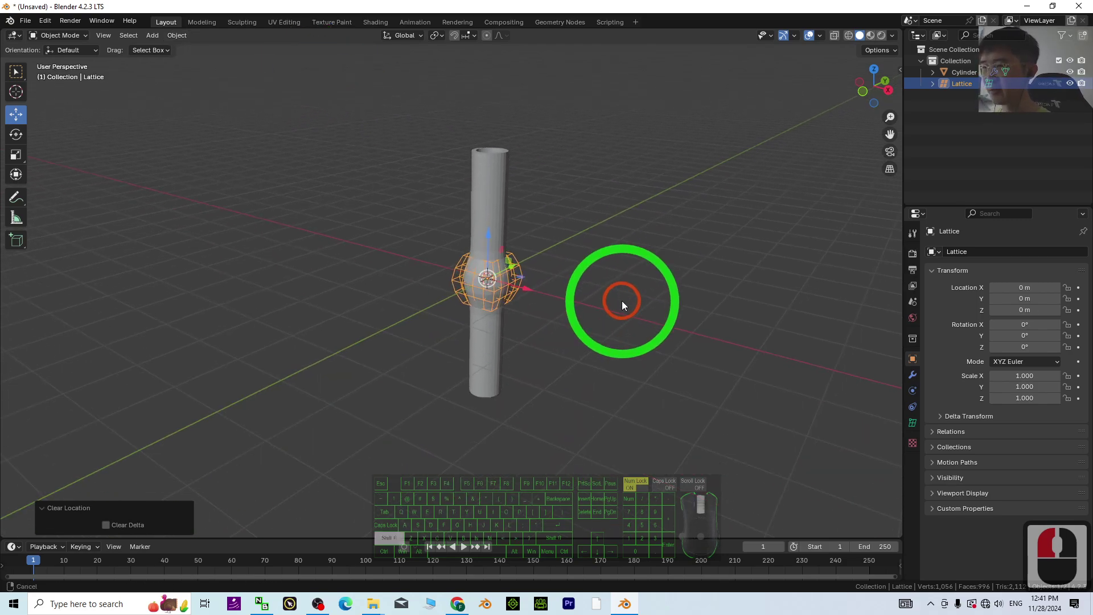
scroll(671, 282, "up", 4)
Add a UV sphere at the origin, undoing an accidentally added cylinder
left_click(153, 36)
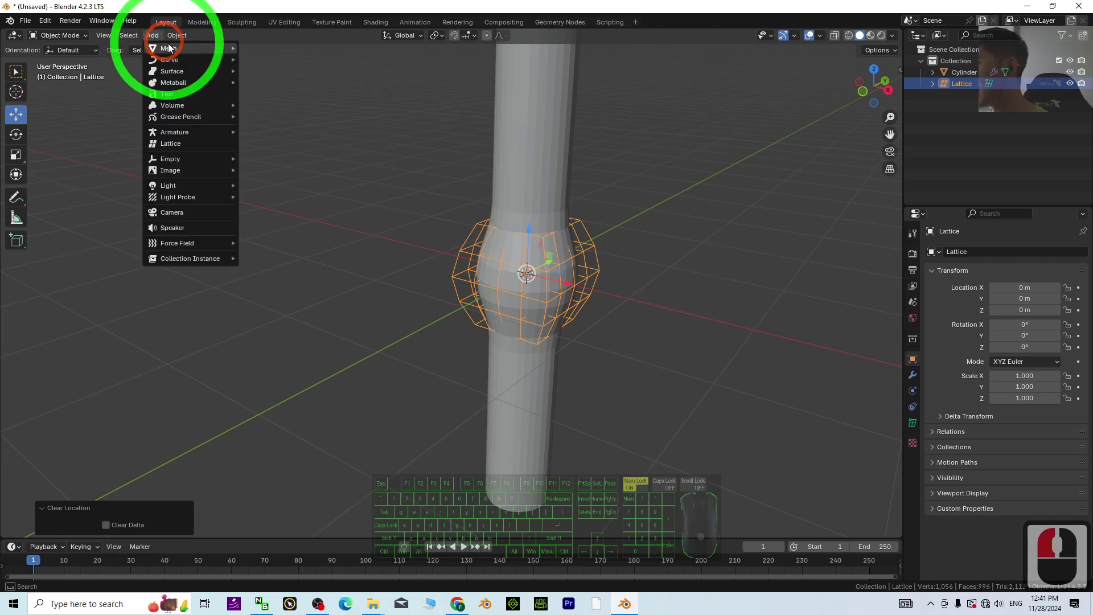
left_click(178, 50)
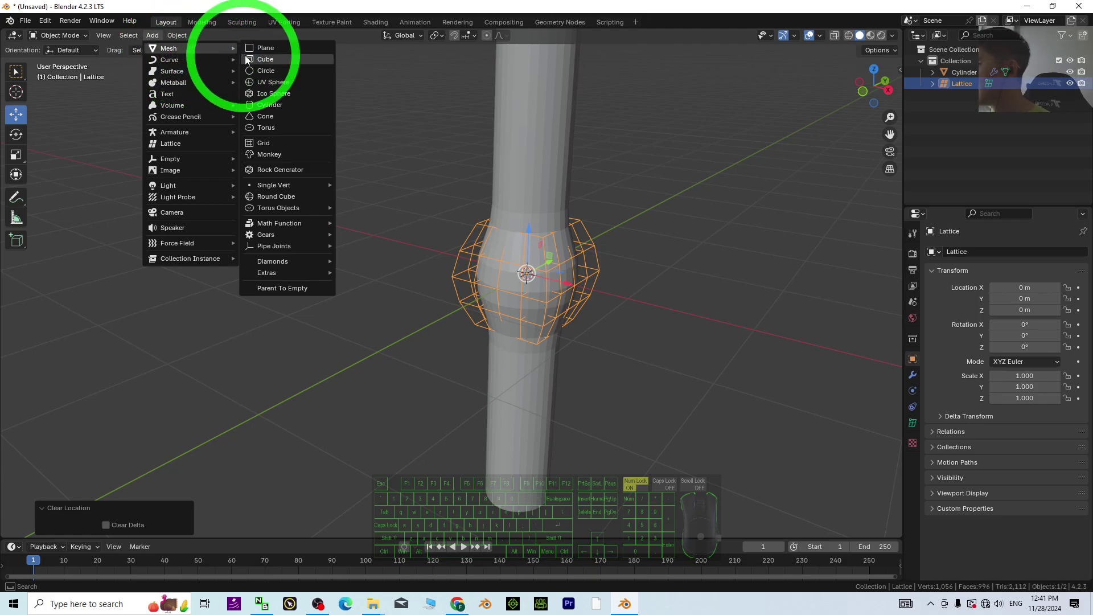
left_click(269, 105)
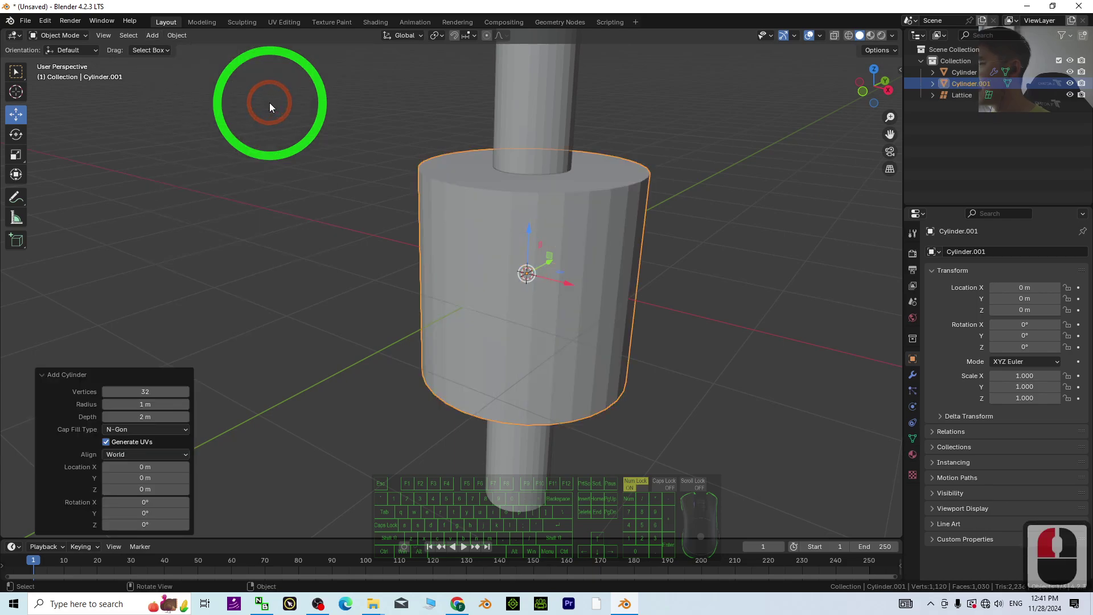
key("ctrl+z")
left_click(152, 35)
left_click(168, 49)
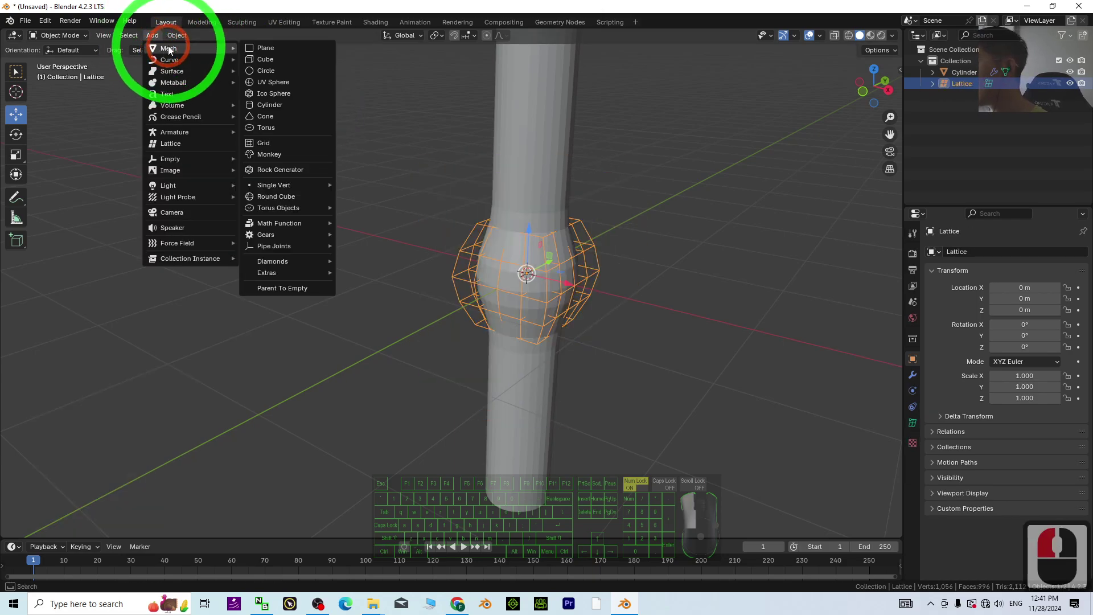
left_click(270, 83)
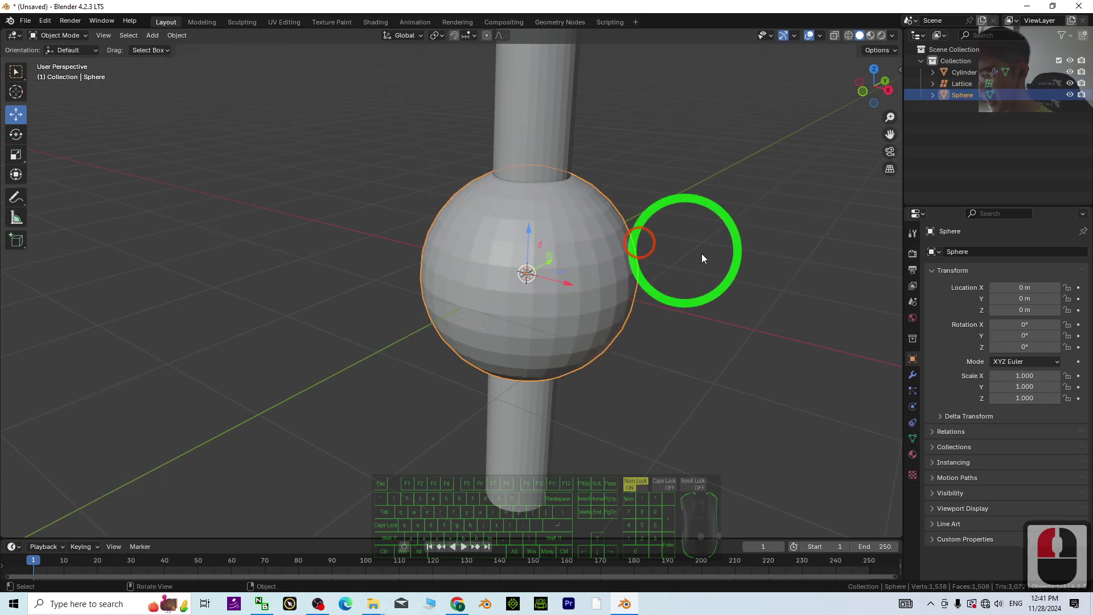
Shrink the sphere to about 0.427 so it fits inside the lattice
key("s")
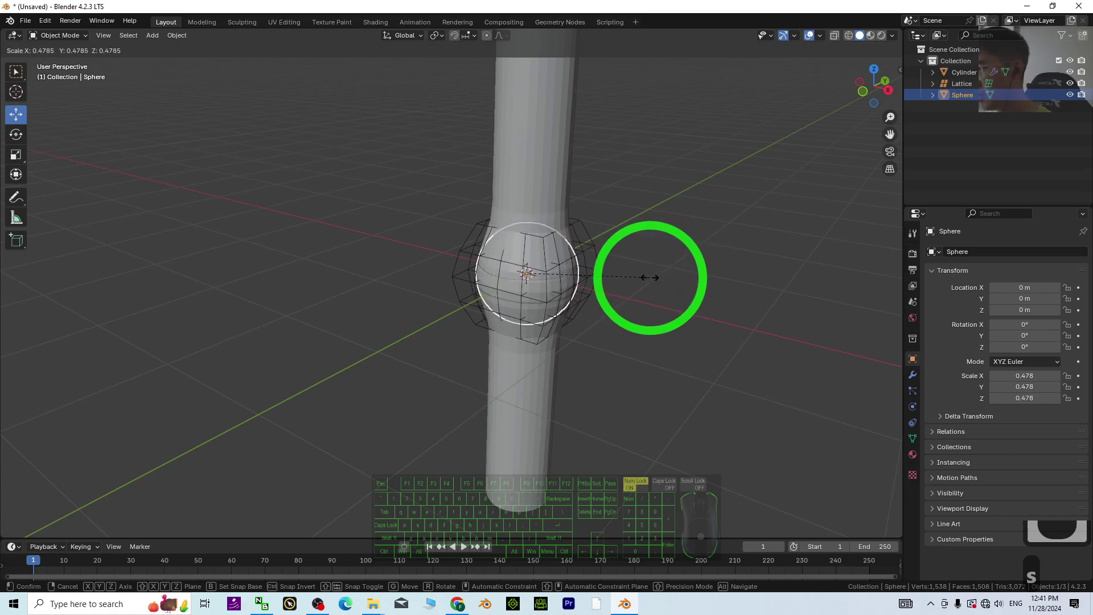
left_click(640, 278)
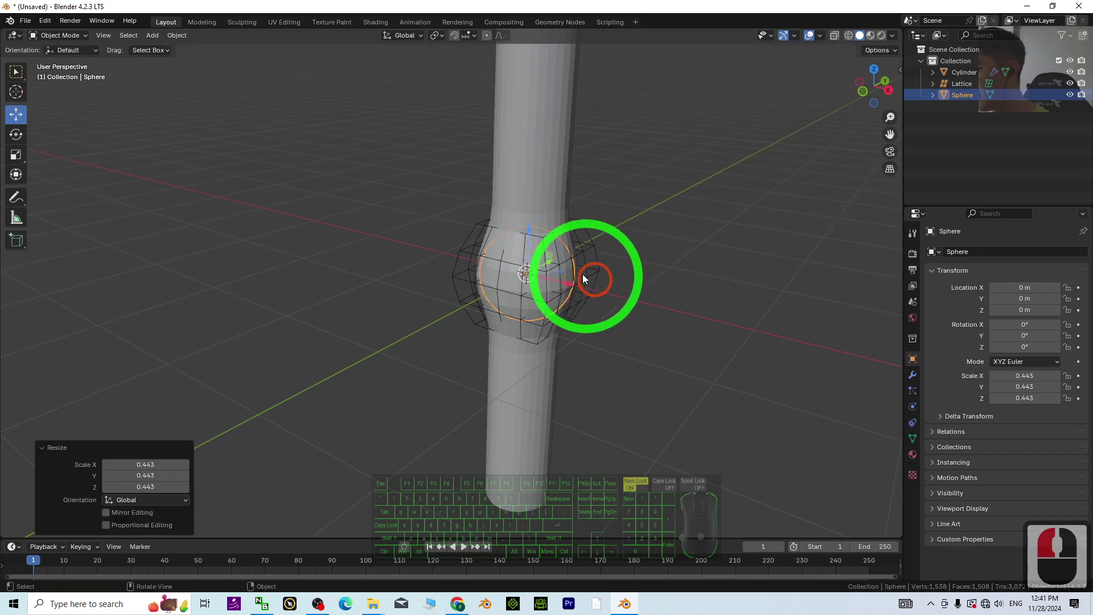
middle_click_drag(630, 258, 497, 227)
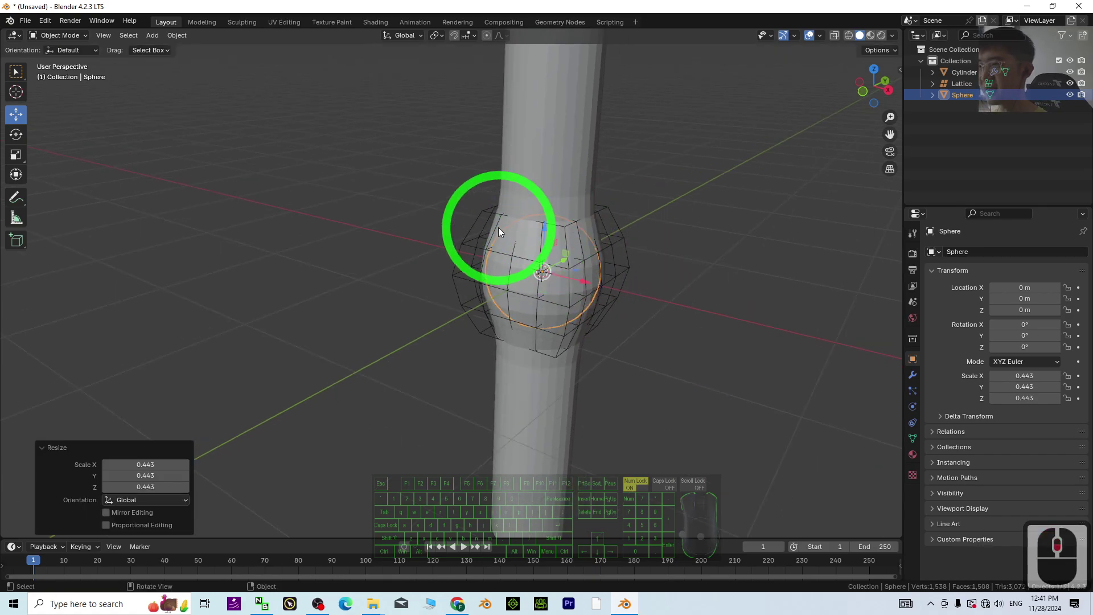
middle_click_drag(650, 239, 666, 319)
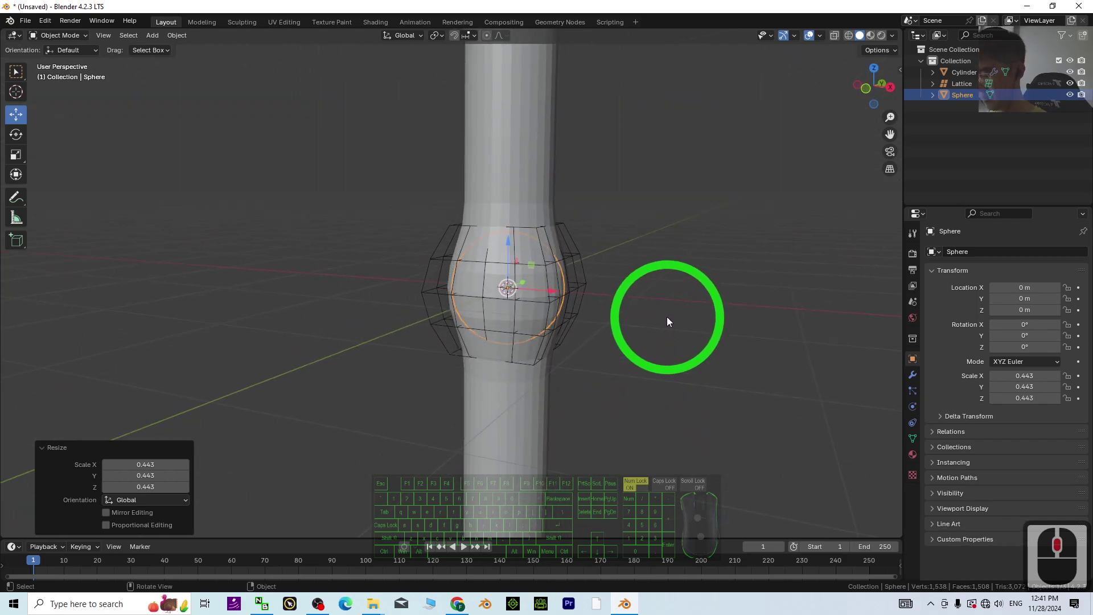
key("s")
left_click(655, 312)
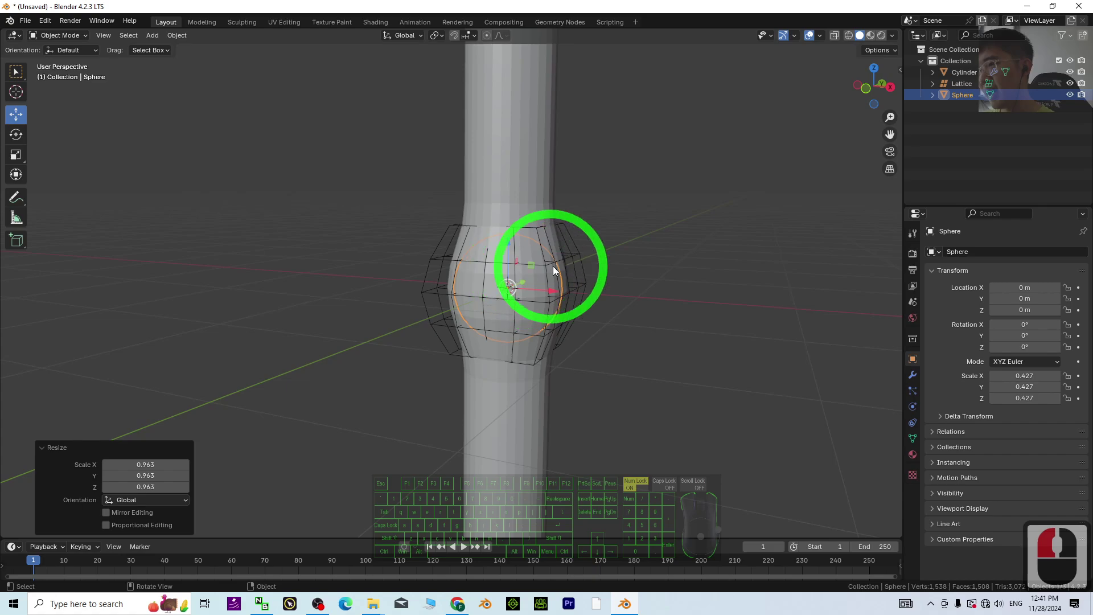
Parent the Lattice to the Sphere using Ctrl+P > Object
left_click(969, 104)
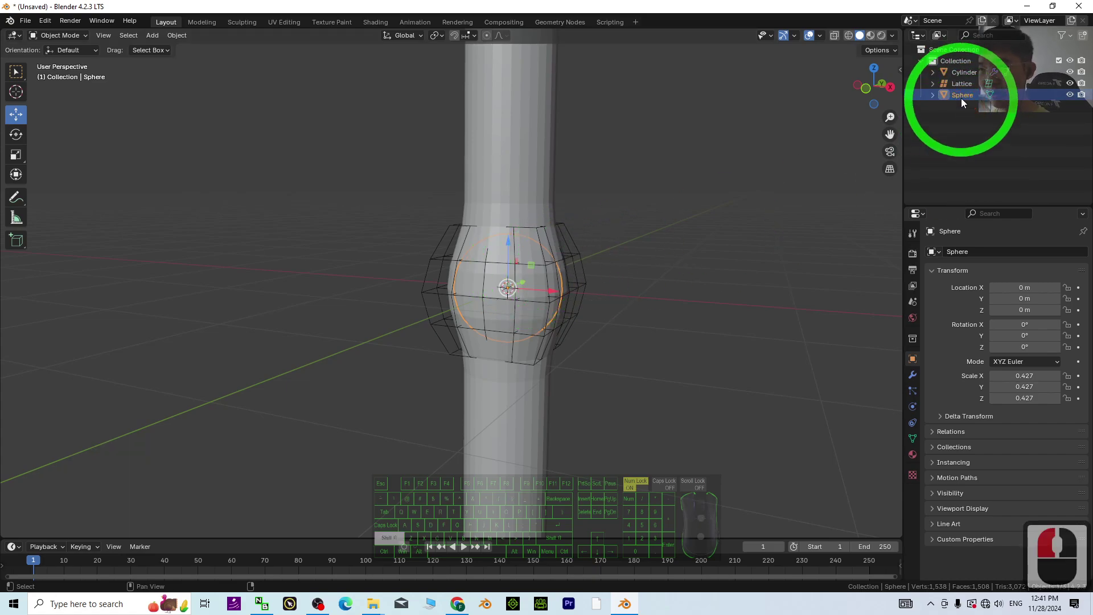
left_click(962, 84, "shift")
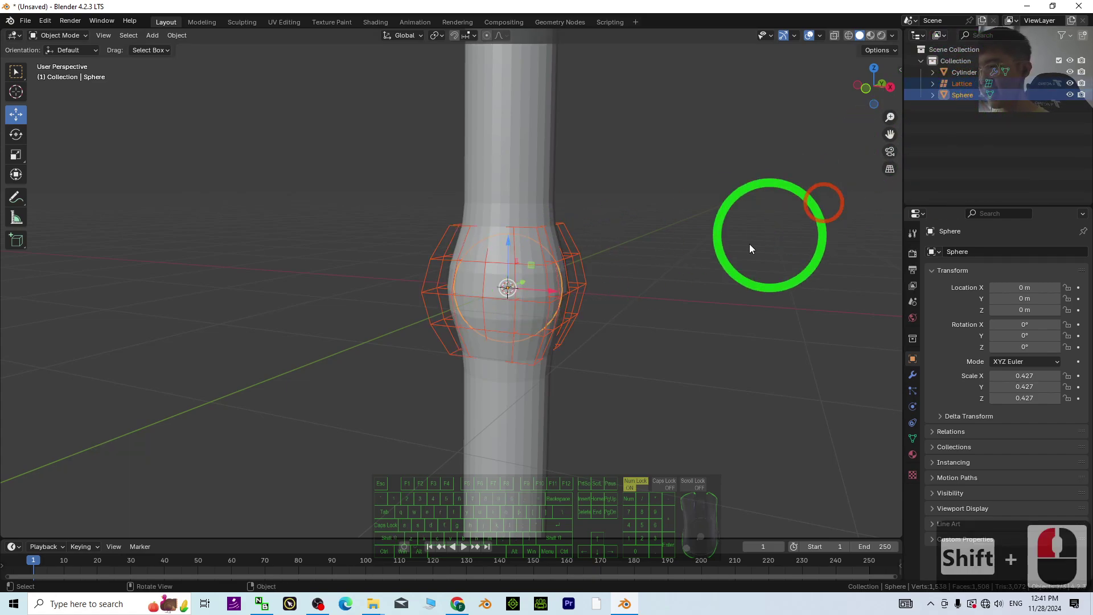
key("ctrl+p")
left_click(633, 285)
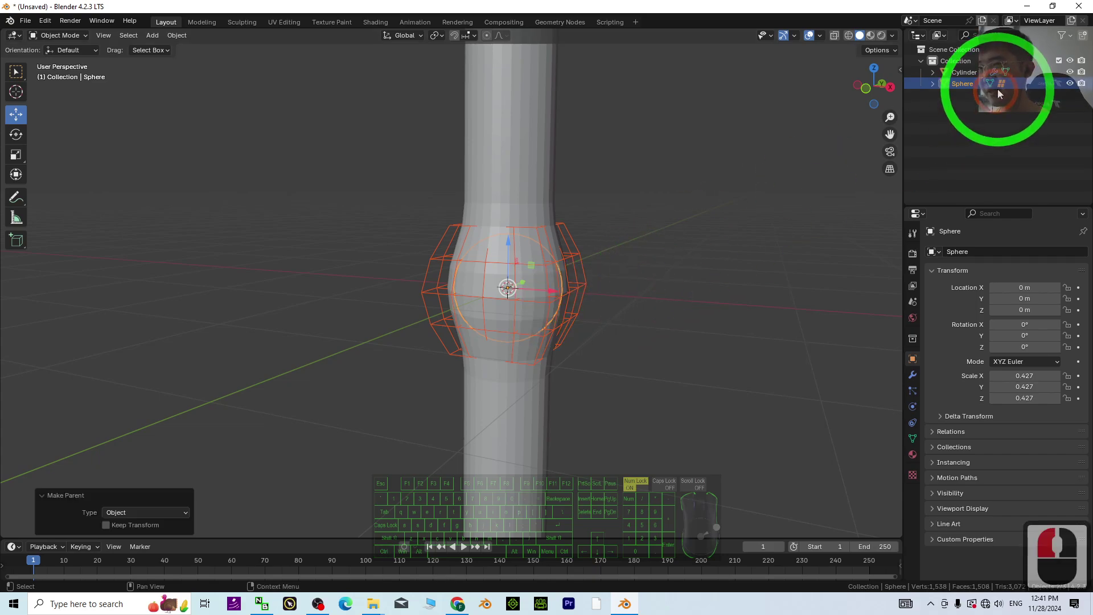
Expand the Sphere in the outliner and hide its child Lattice cage
left_click(933, 83)
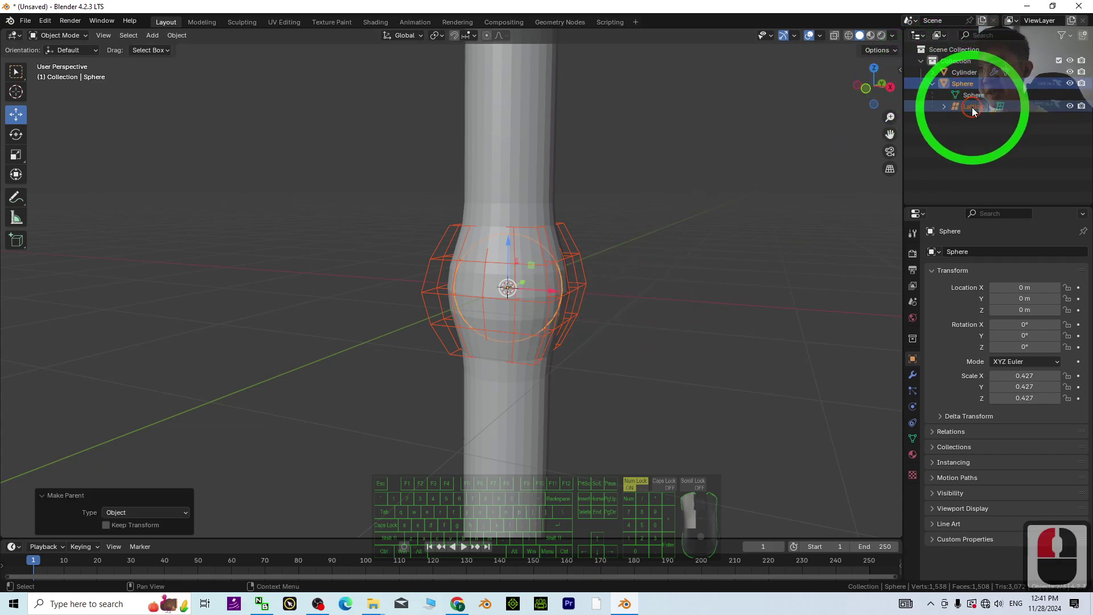
left_click(972, 107)
left_click(960, 83)
left_click(933, 84)
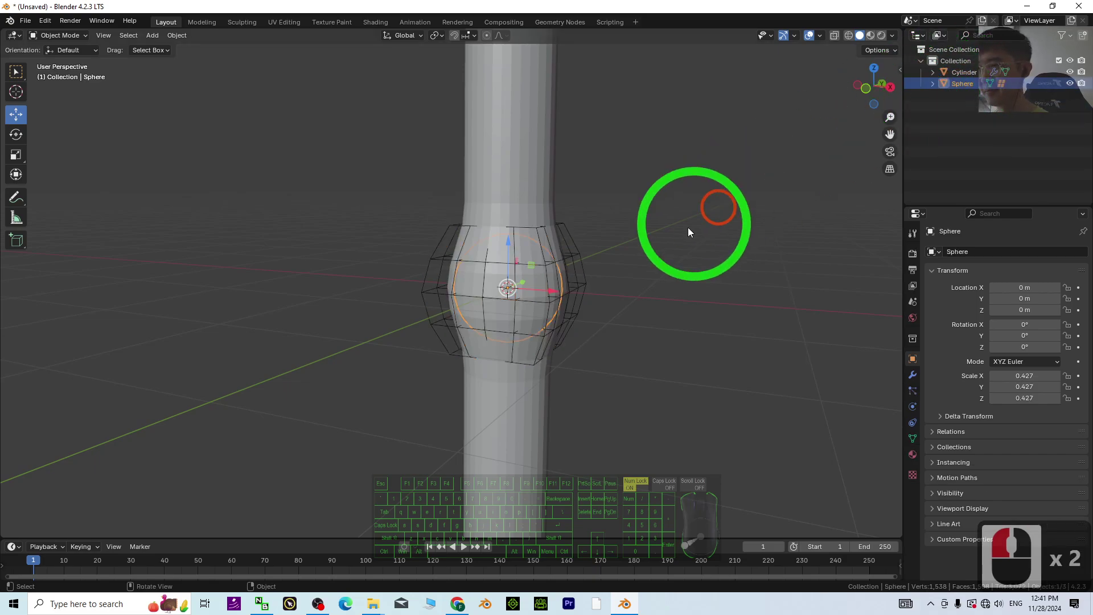
scroll(687, 231, "down", 2)
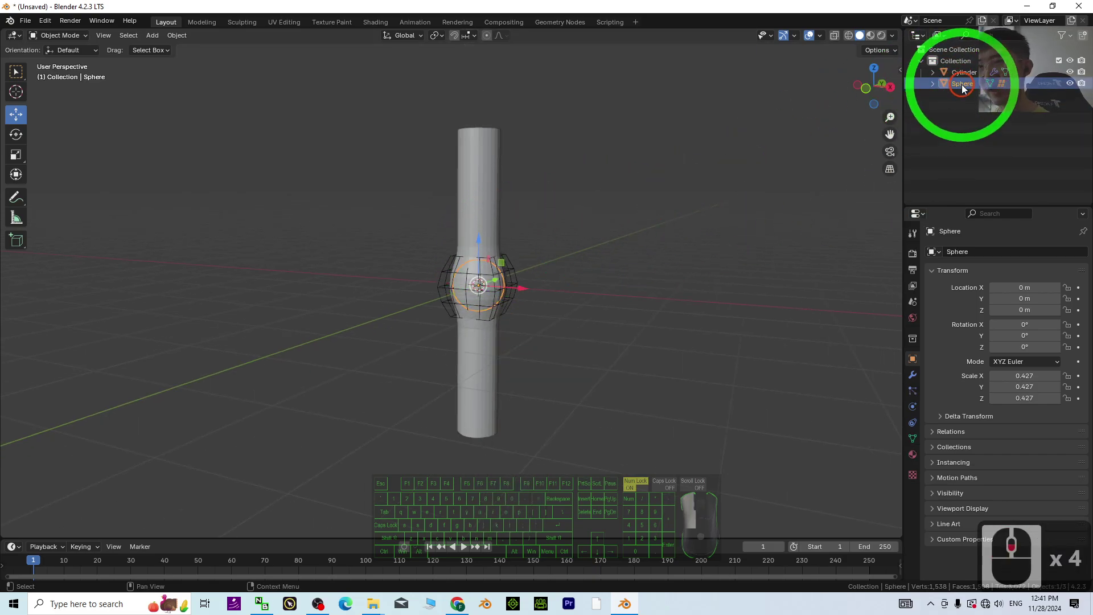
left_click(932, 85)
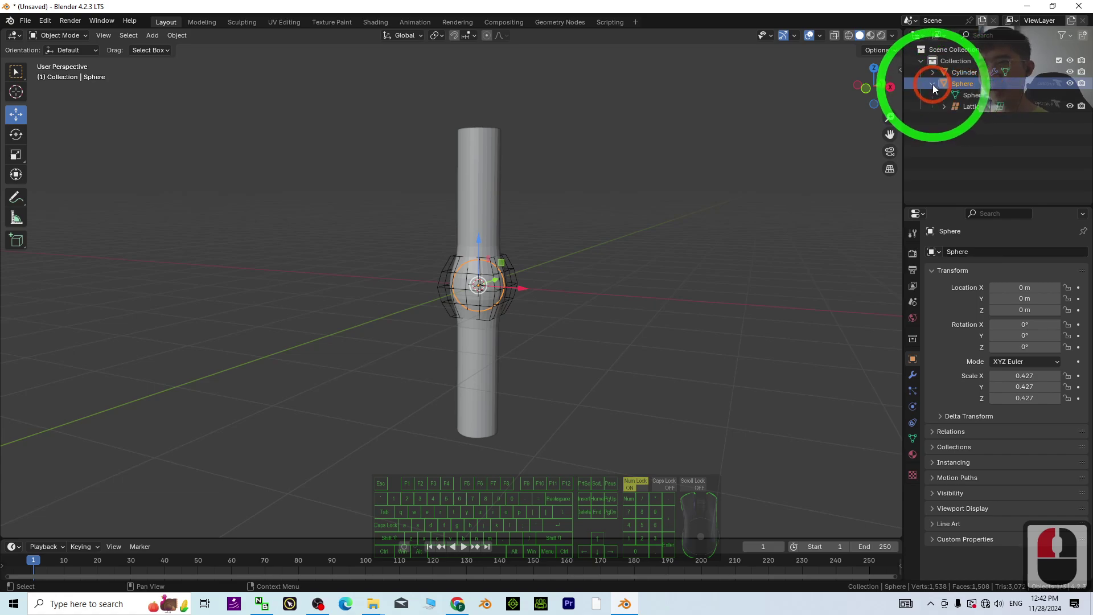
left_click(1070, 106)
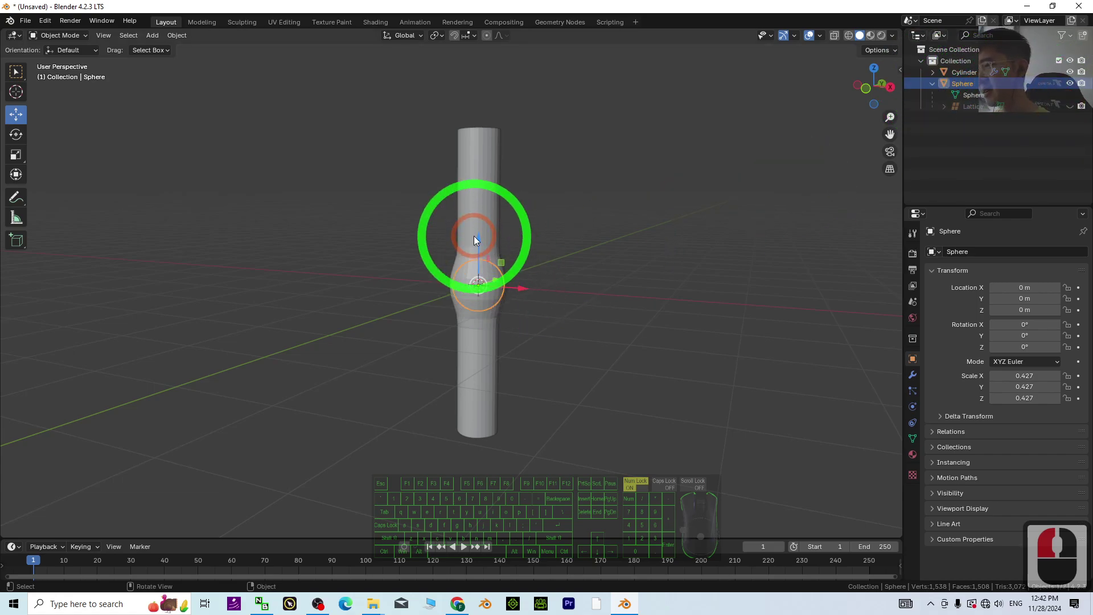
Raise the sphere, carrying the lattice, to just above the tube at Z 3.1463 m
left_click_drag(480, 239, 604, 611)
middle_click_drag(610, 146, 614, 323)
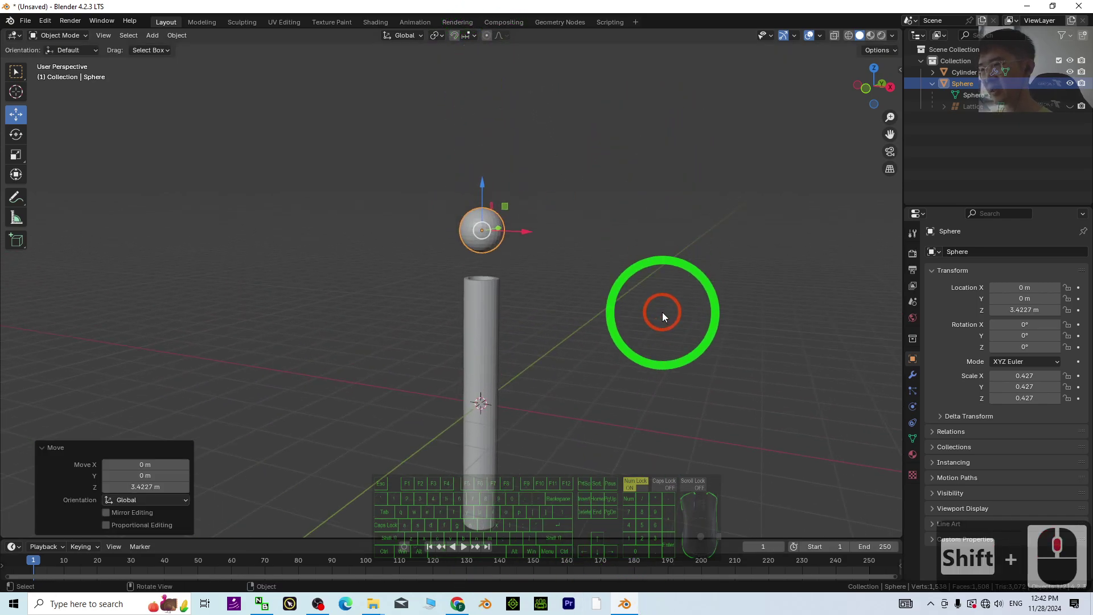
scroll(551, 199, "up", 4)
left_click_drag(527, 135, 550, 178)
middle_click_drag(702, 494, 644, 458, "shift")
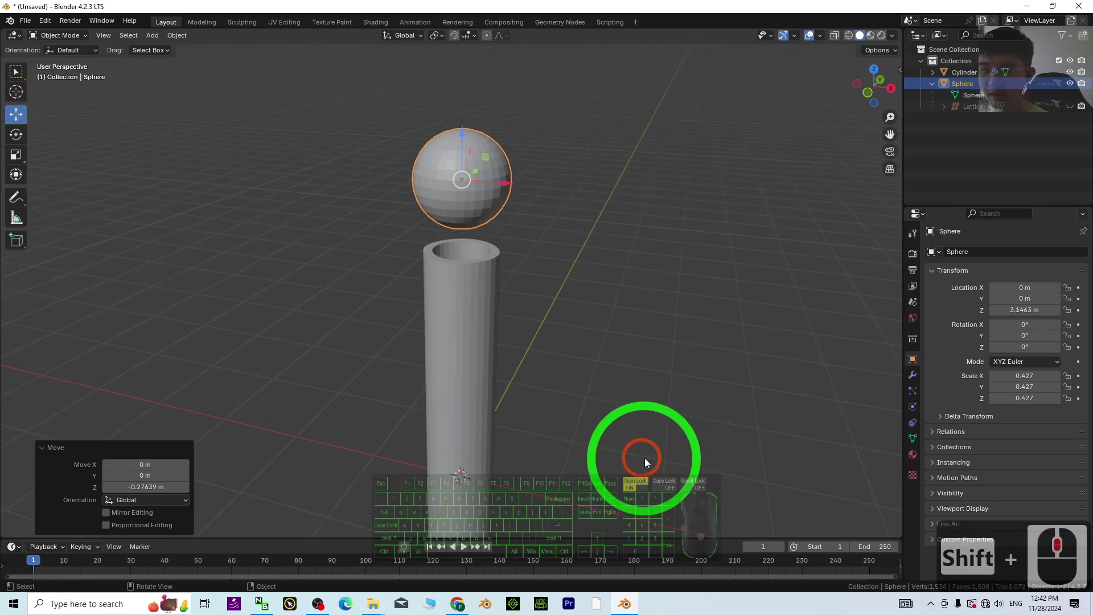
Give the sphere a new material with an orange Base Color
left_click(912, 455)
left_click(967, 308)
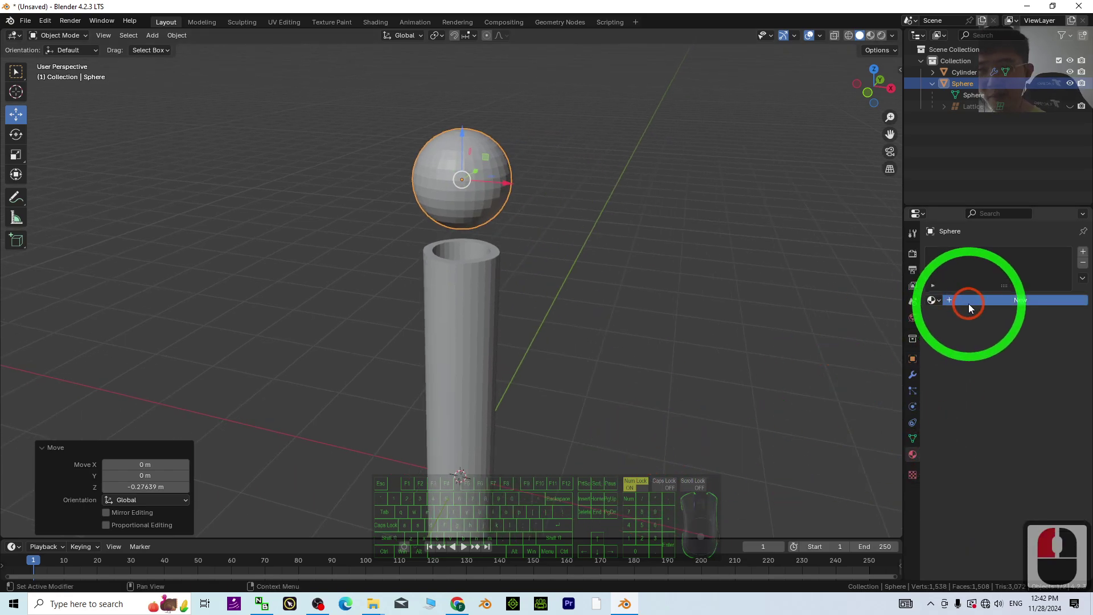
left_click(1019, 372)
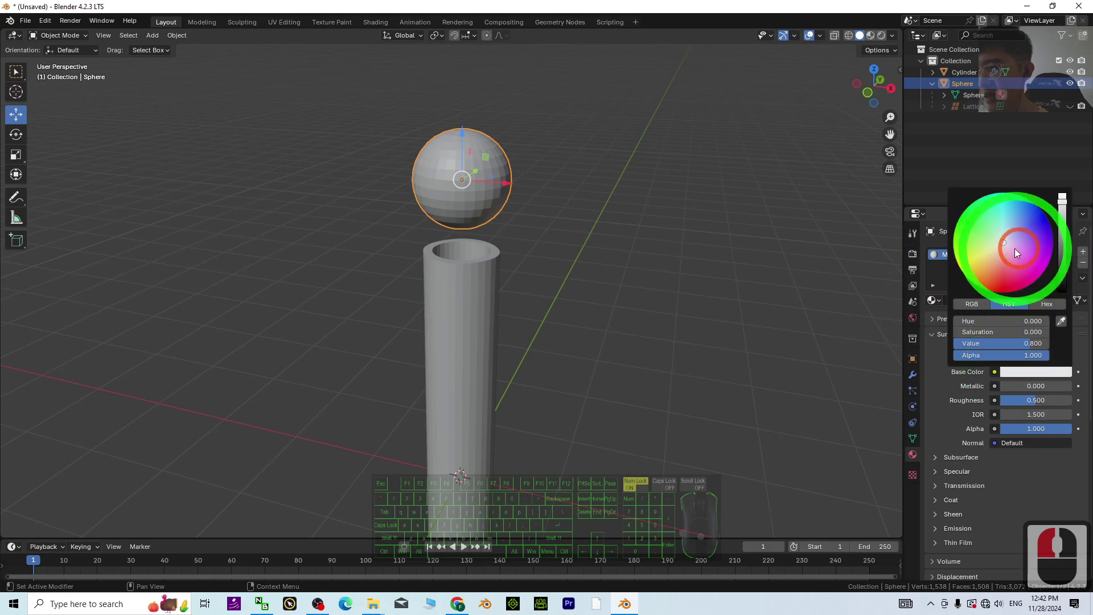
left_click(870, 36)
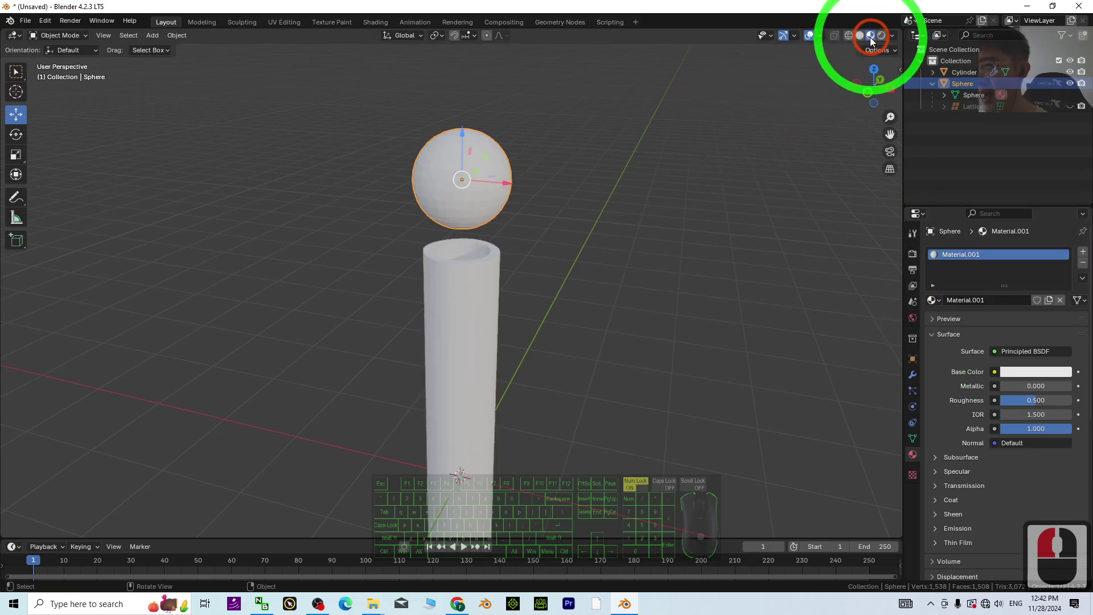
left_click(1010, 372)
left_click_drag(1006, 242, 971, 281)
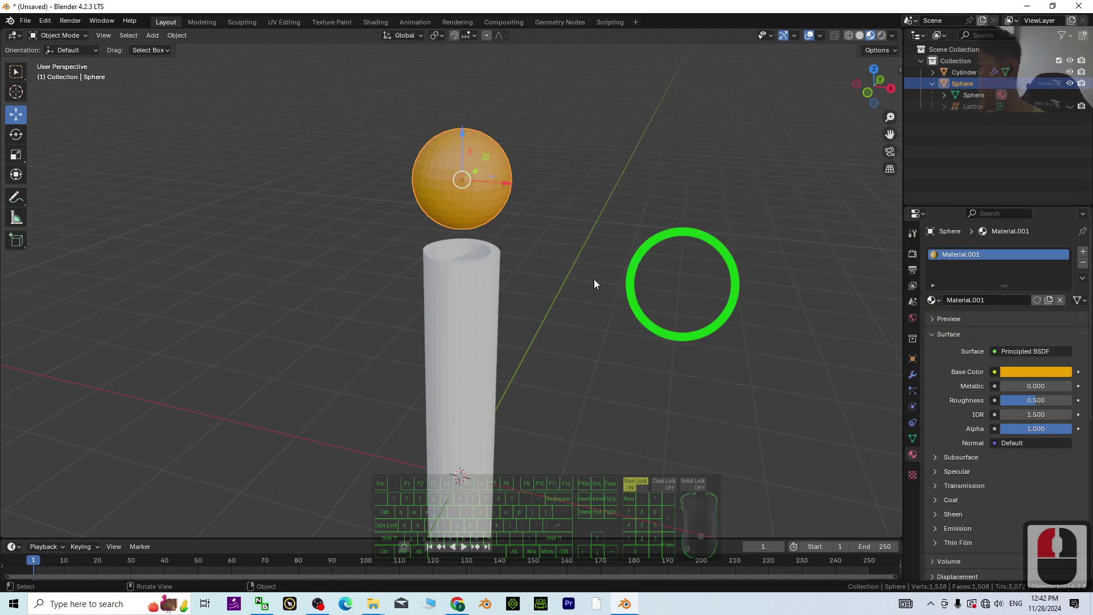
Give the tube a new material with a green Base Color
left_click(479, 295)
left_click(996, 370)
left_click(998, 300)
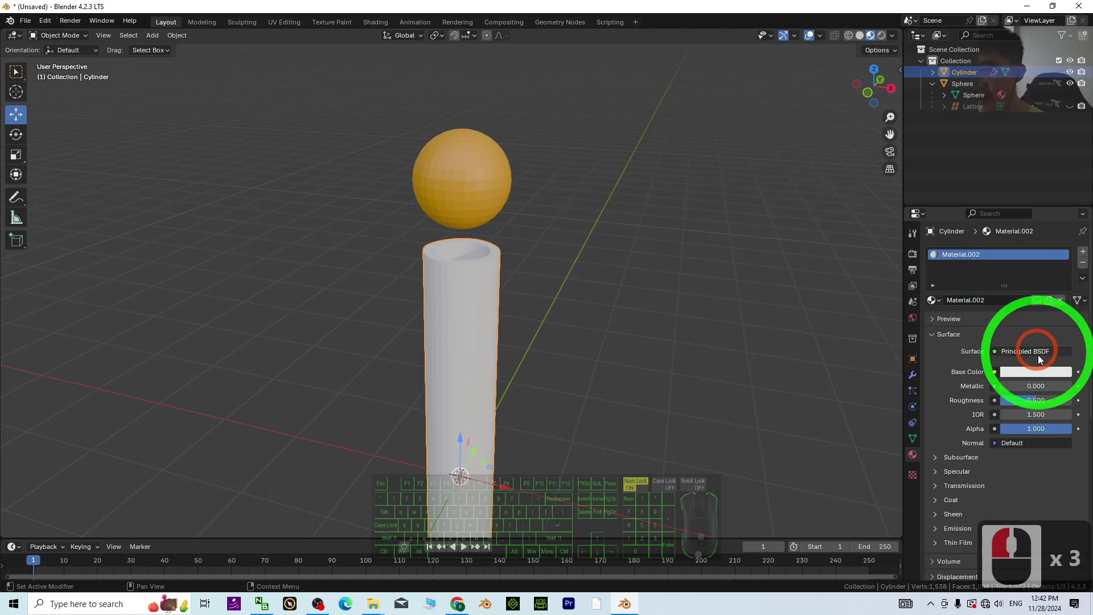
left_click(1045, 369)
left_click_drag(1003, 238, 977, 199)
left_click(712, 315)
Lower the sphere 1.7974 m along Z into the tube so it bulges outward
left_click(479, 182)
left_click(460, 149)
left_click_drag(461, 137, 491, 322)
scroll(518, 366, "down", 3, "shift")
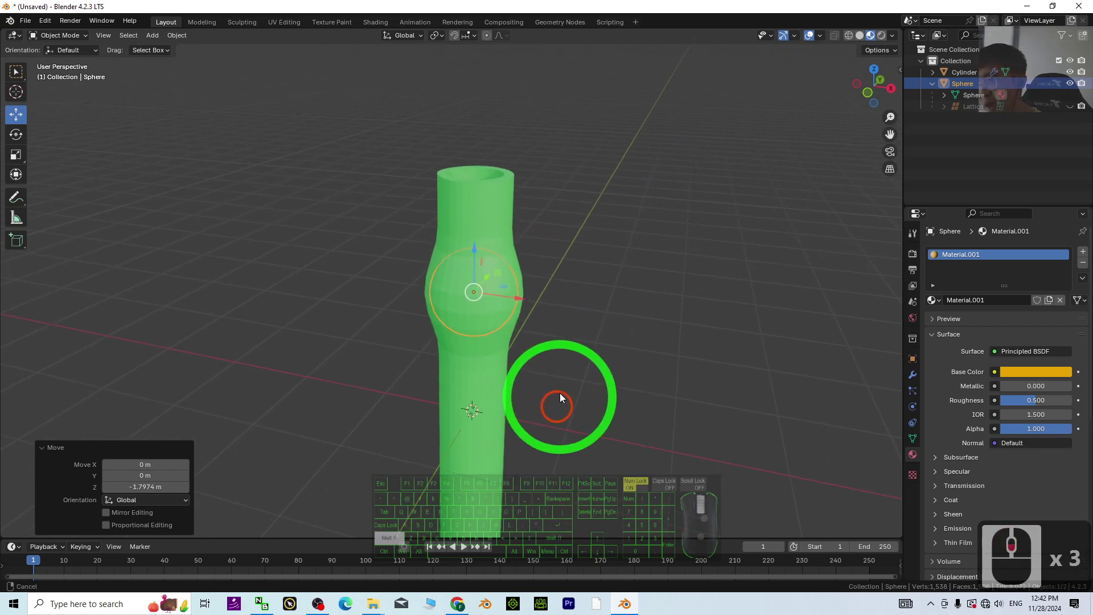
Move the sphere down a further 0.73817 m to the tube's middle
middle_click_drag(560, 393, 500, 138)
left_click_drag(482, 155, 516, 215)
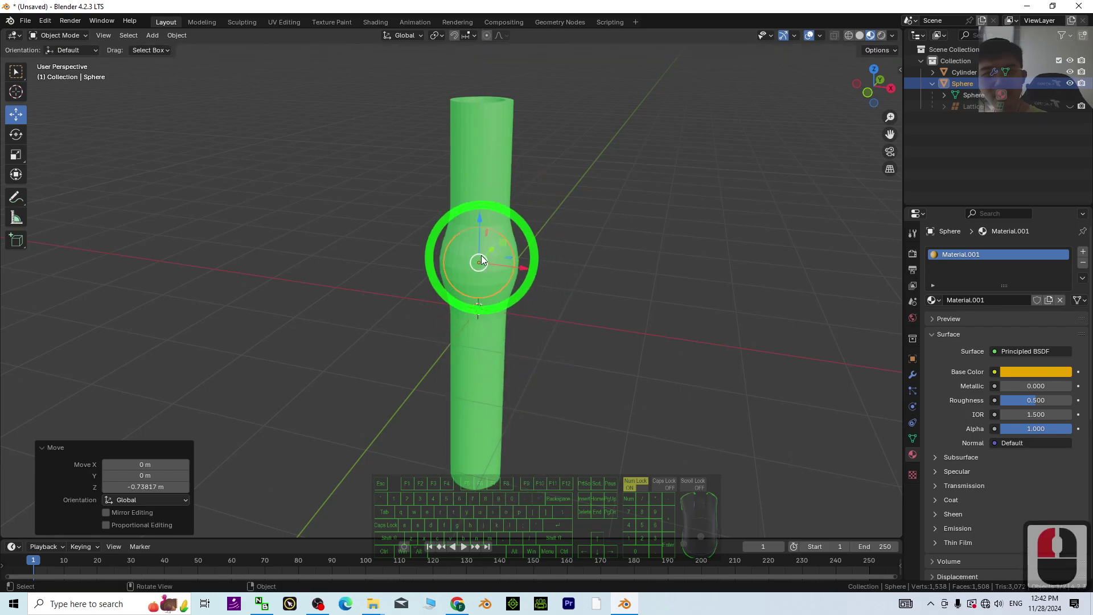
scroll(527, 245, "up", 2)
middle_click_drag(615, 260, 722, 230)
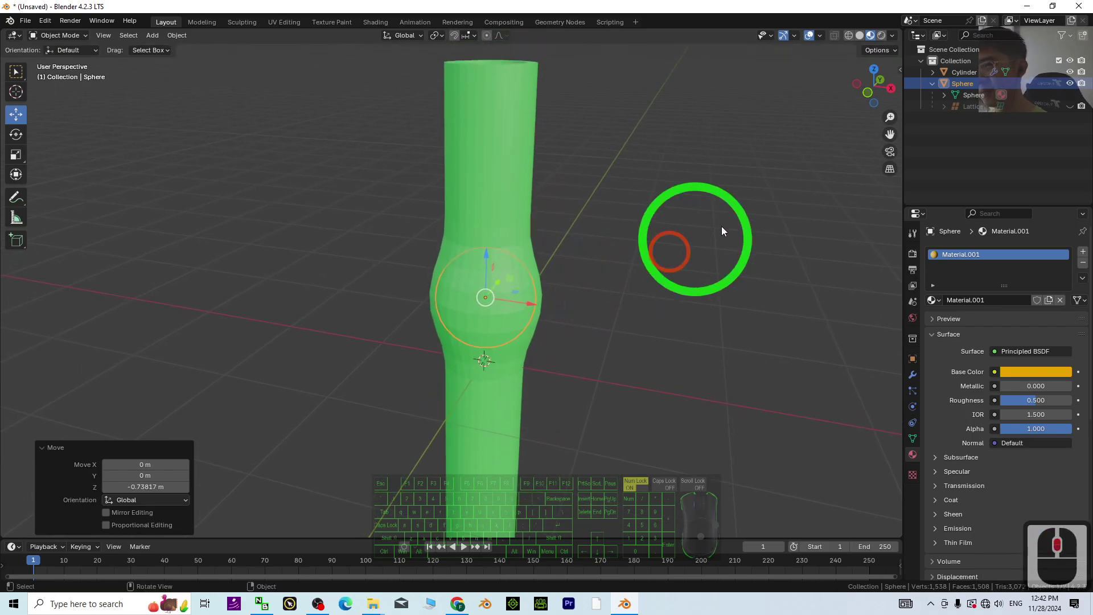
Select the lattice, try scaling it up, then undo back to its original size
left_click(975, 108)
left_click(1069, 107)
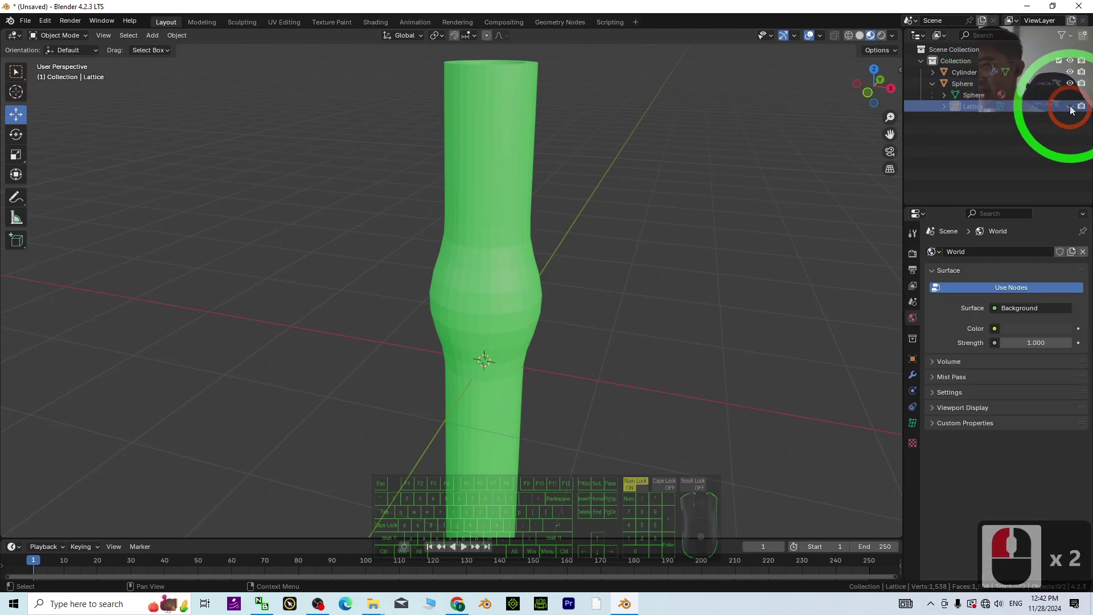
left_click(550, 262)
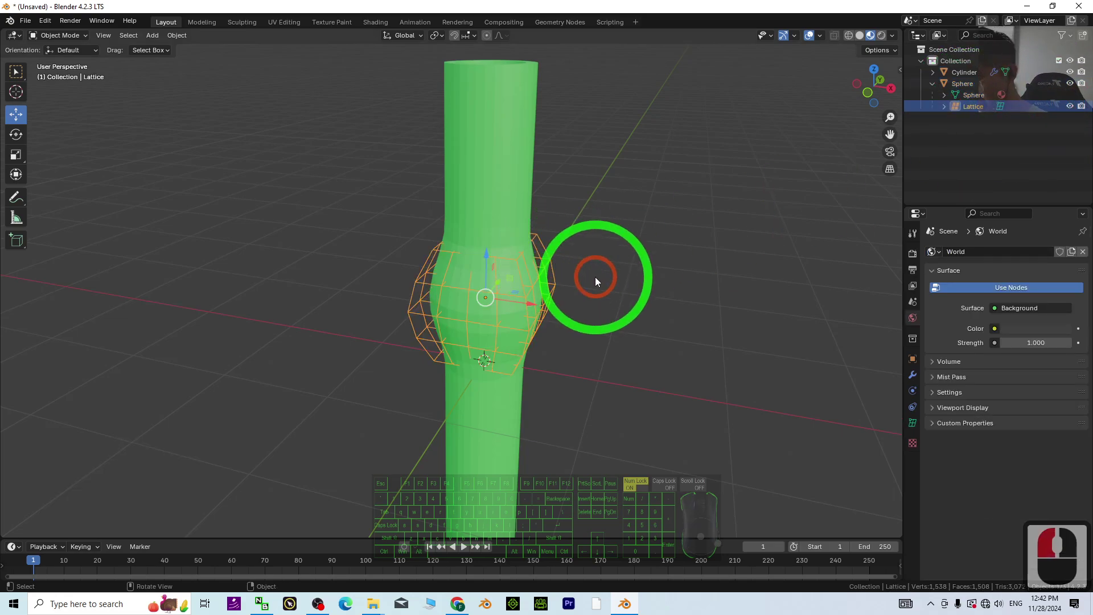
key("s")
left_click(646, 274)
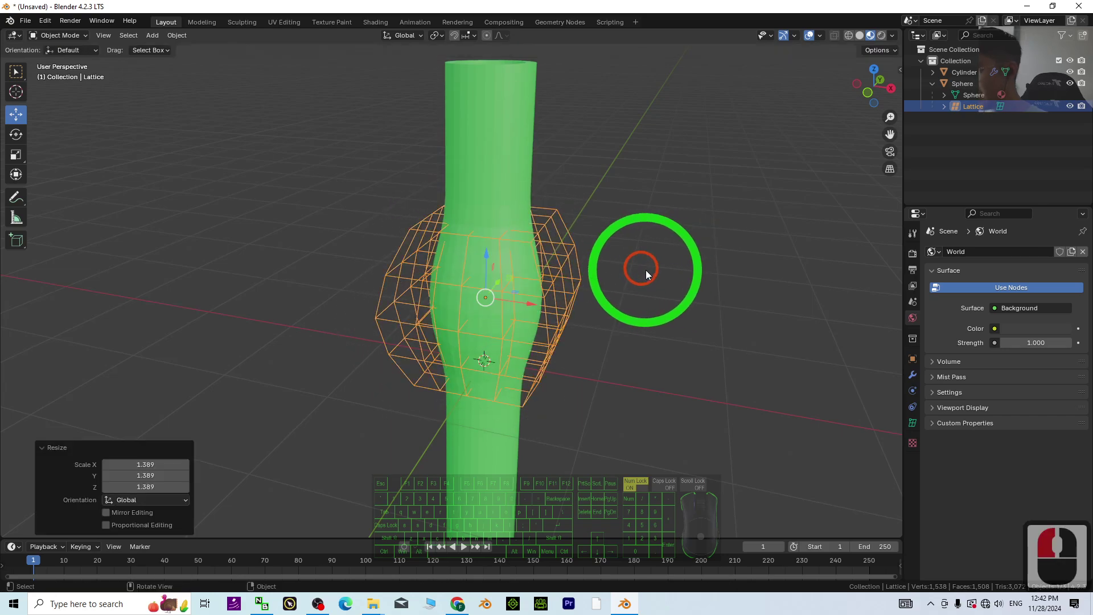
key("ctrl+z")
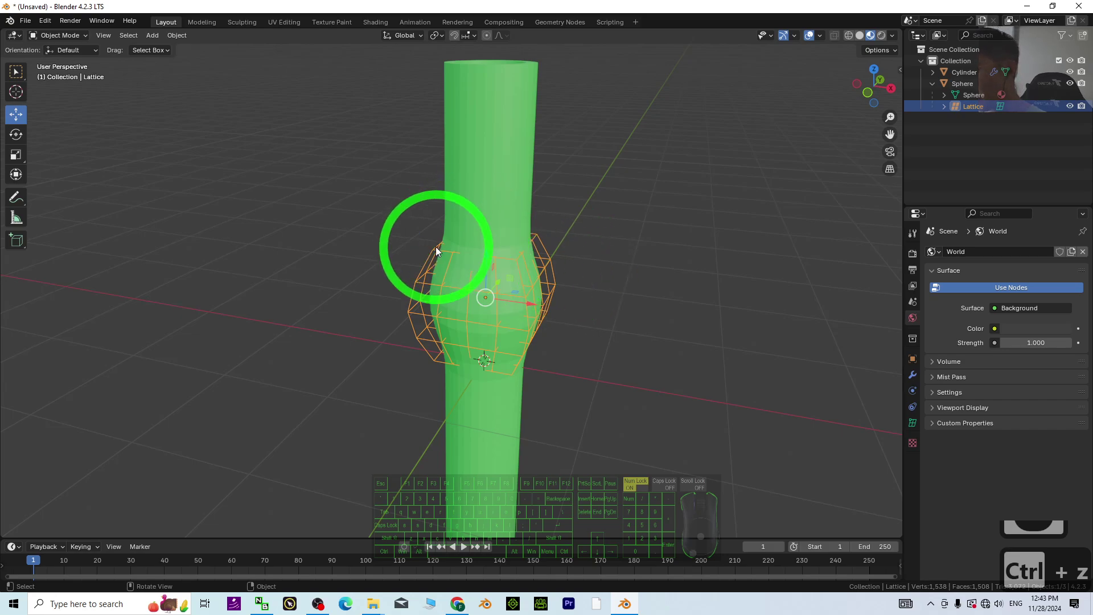
Put the lattice in Edit Mode, hide the tube, and view the lattice from the front
left_click(53, 38)
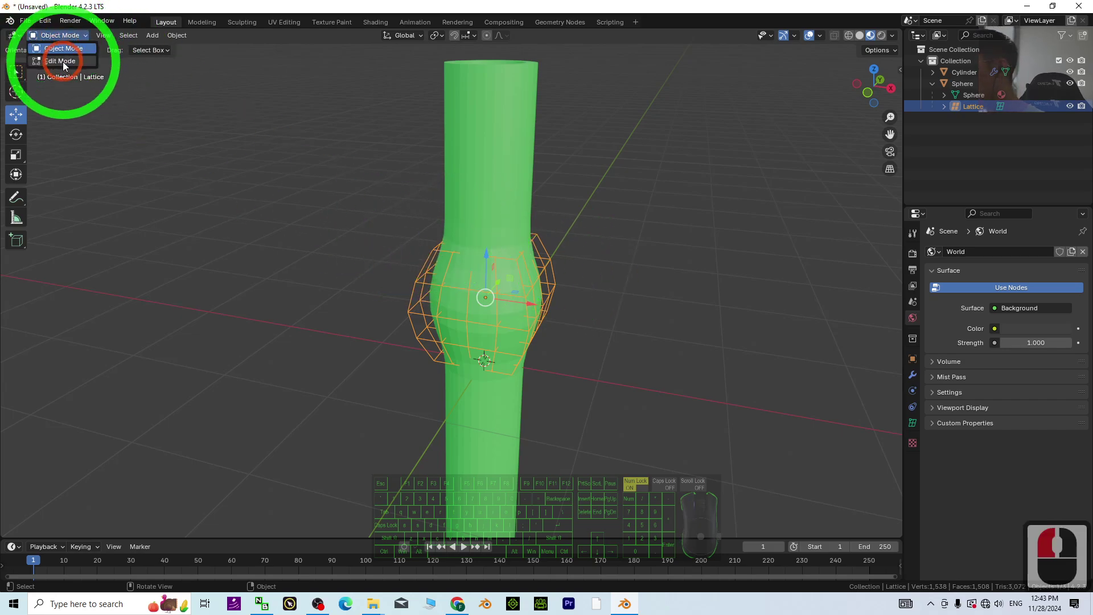
left_click(57, 61)
middle_click_drag(831, 355, 649, 307)
left_click(581, 309)
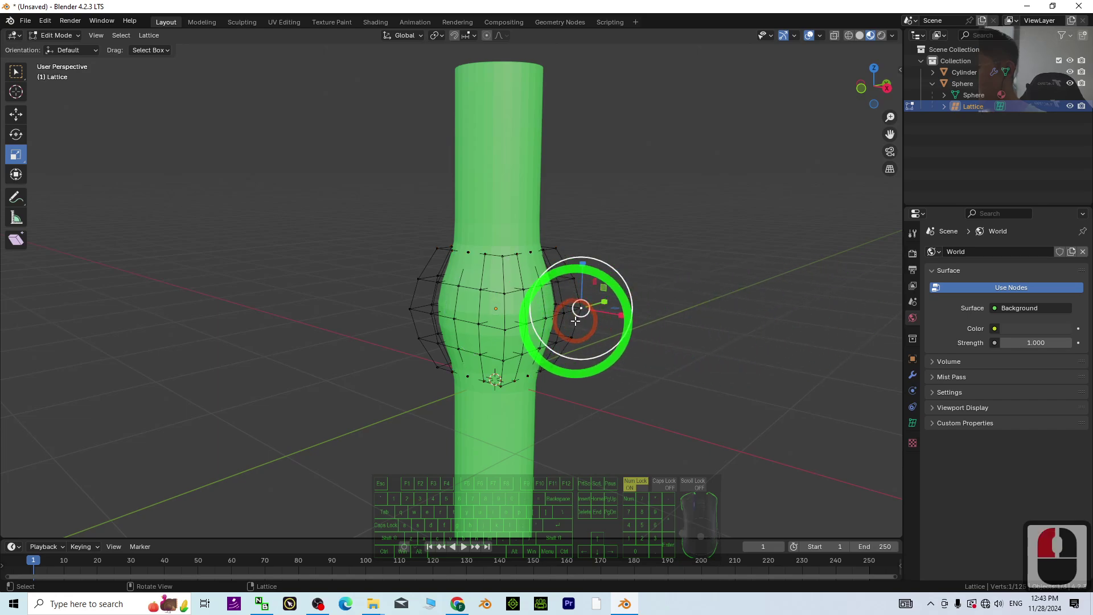
left_click(1070, 73)
middle_click_drag(757, 297, 400, 305)
middle_click_drag(493, 313, 656, 320)
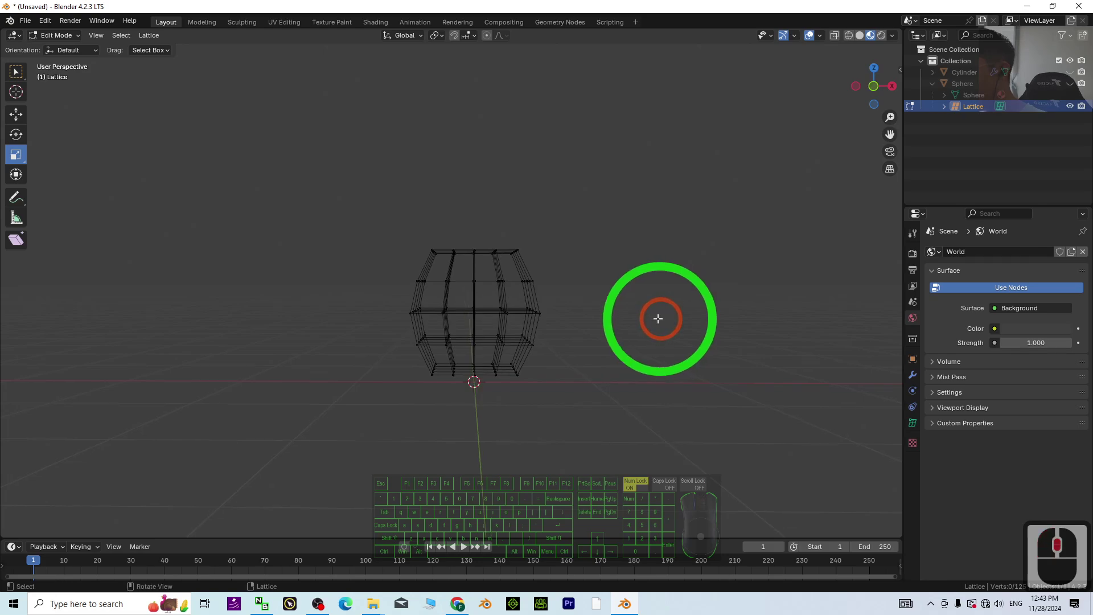
Scale the middle lattice row out by 1.168, the adjacent rows by 1.085, then return to Object Mode
left_click_drag(401, 301, 629, 312)
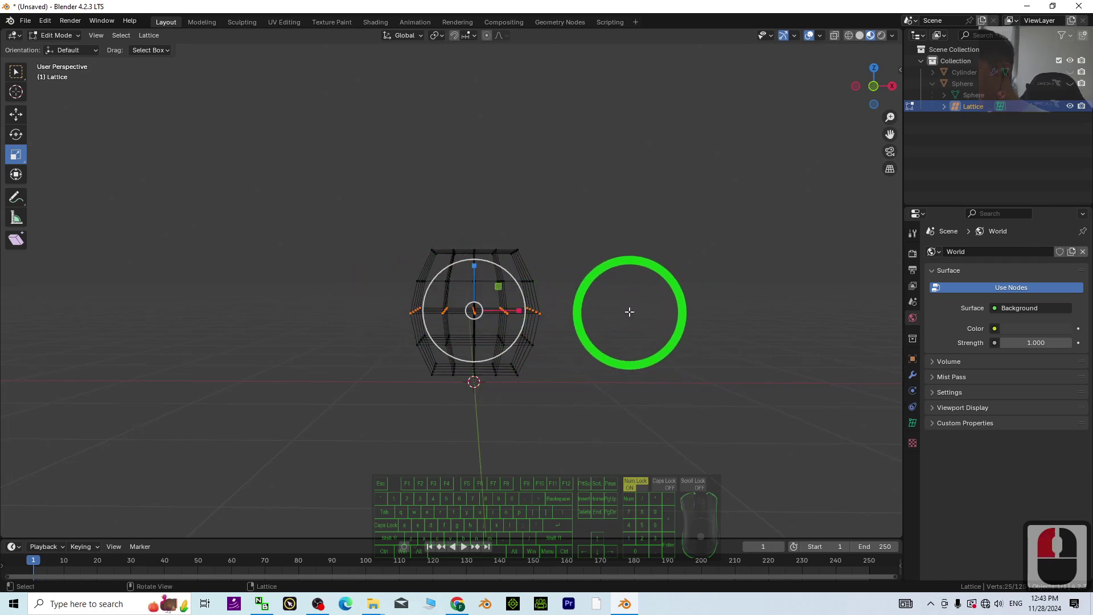
key("s")
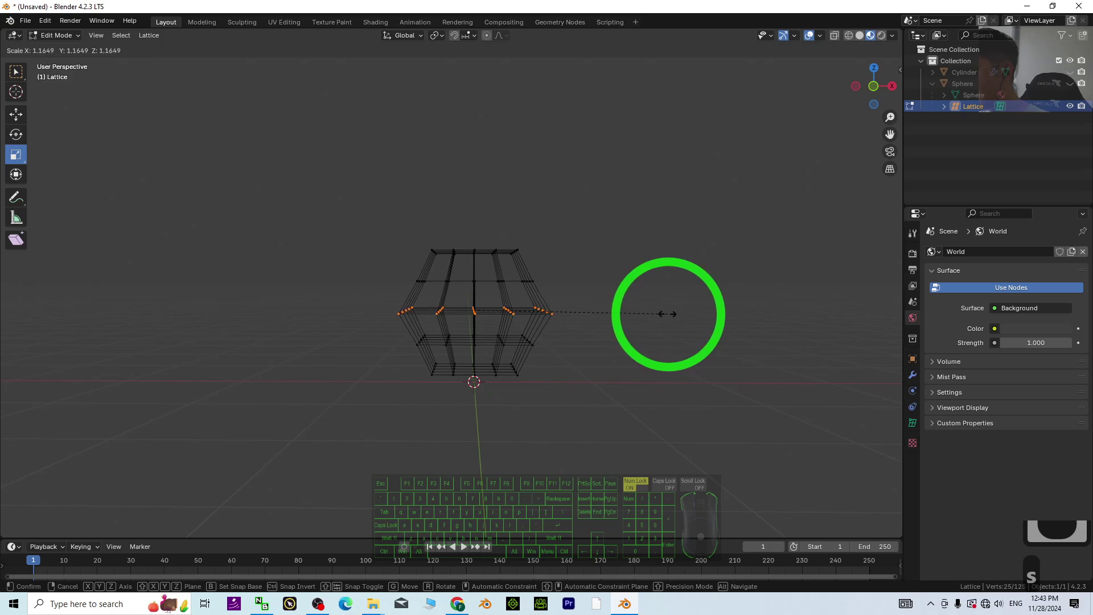
left_click(668, 313)
left_click_drag(395, 263, 575, 293)
left_click_drag(405, 337, 586, 349, "shift")
key("s")
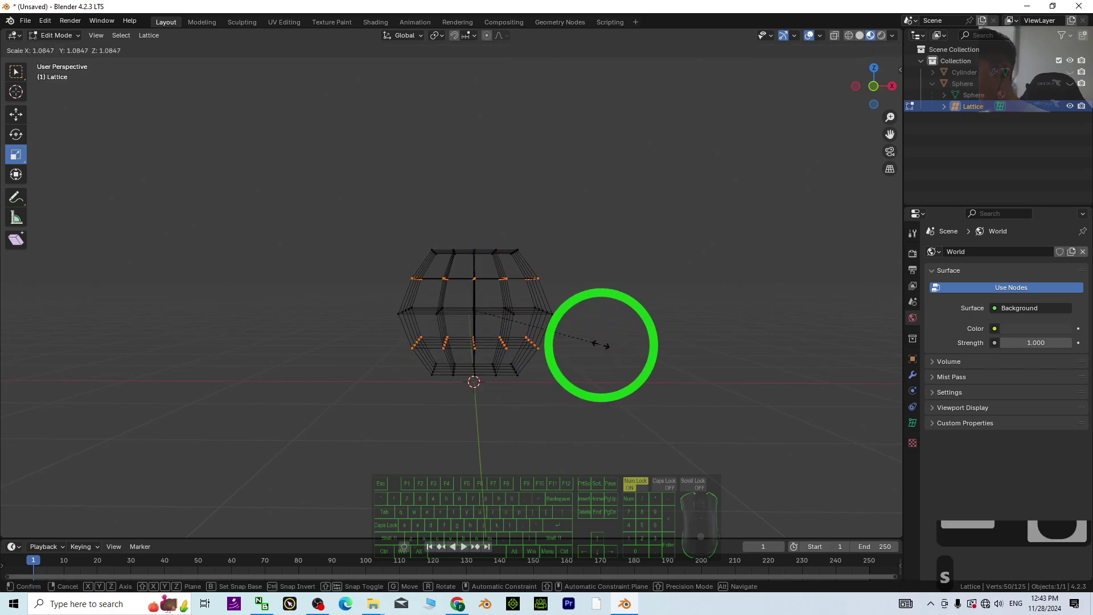
left_click(700, 281)
mouse_move(737, 256)
middle_mouse_down()
mouse_move(768, 227)
mouse_move(749, 244)
middle_mouse_up()
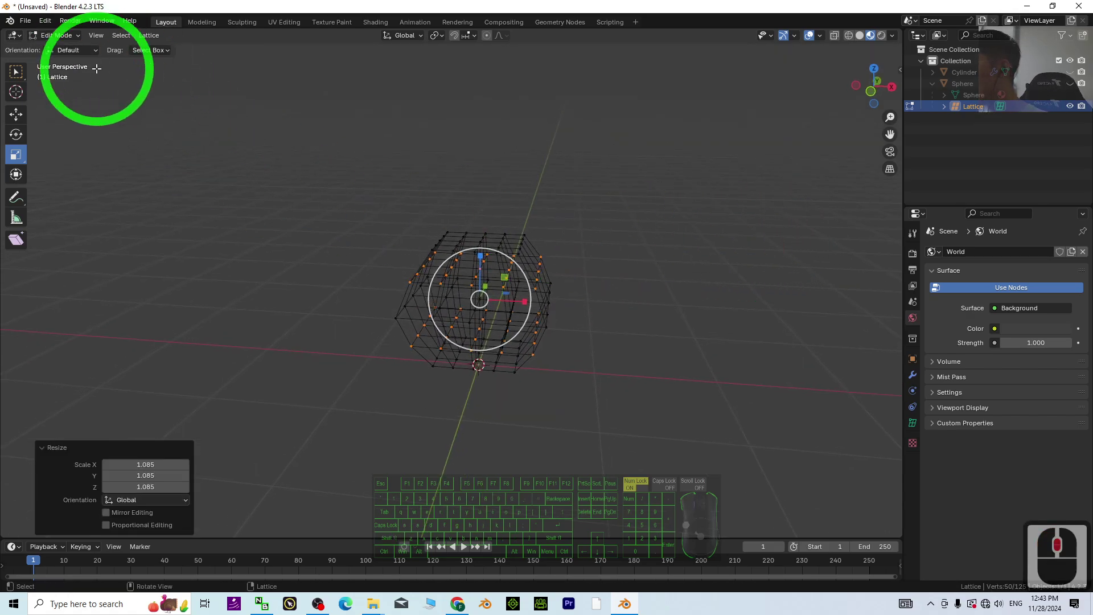
left_click(56, 35)
left_click(57, 48)
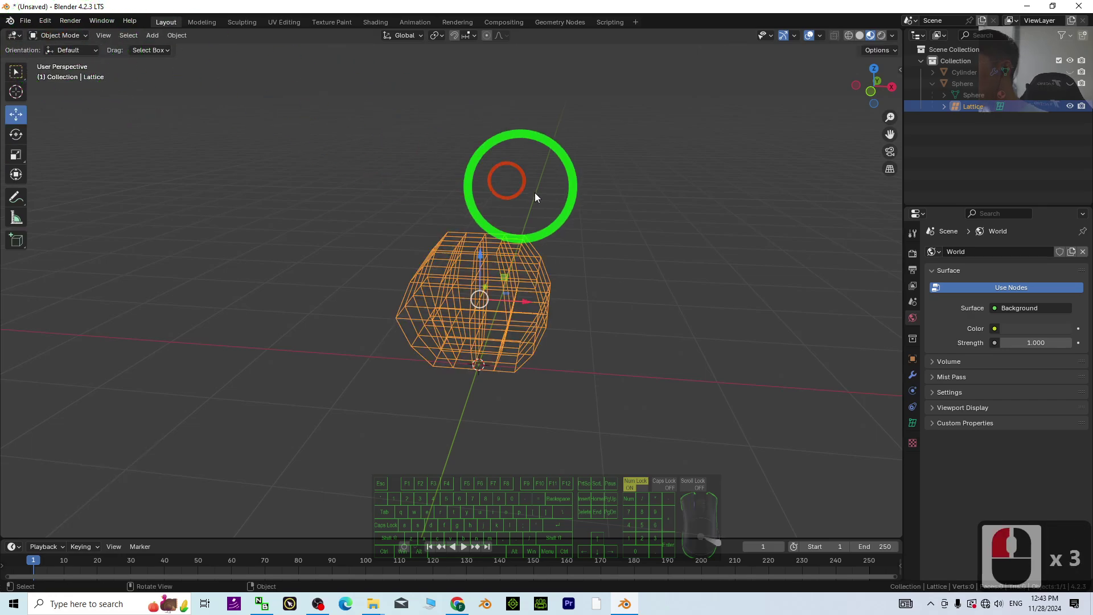
Unhide the tube and hide the lattice in the outliner
left_click(1070, 73)
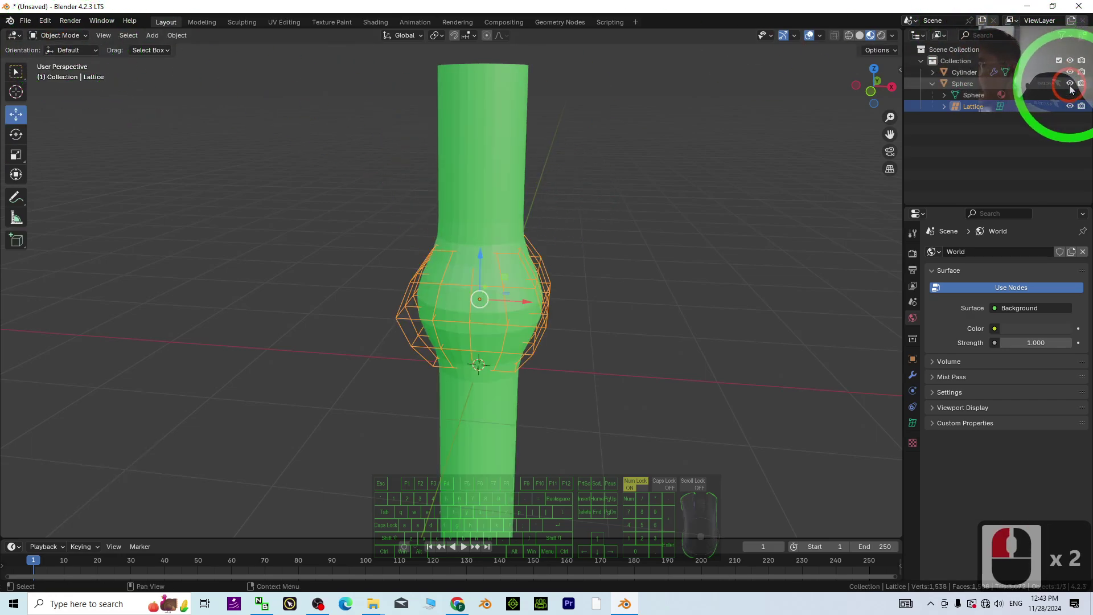
scroll(459, 299, "down", 3)
middle_click_drag(534, 393, 520, 368)
scroll(429, 305, "up", 2)
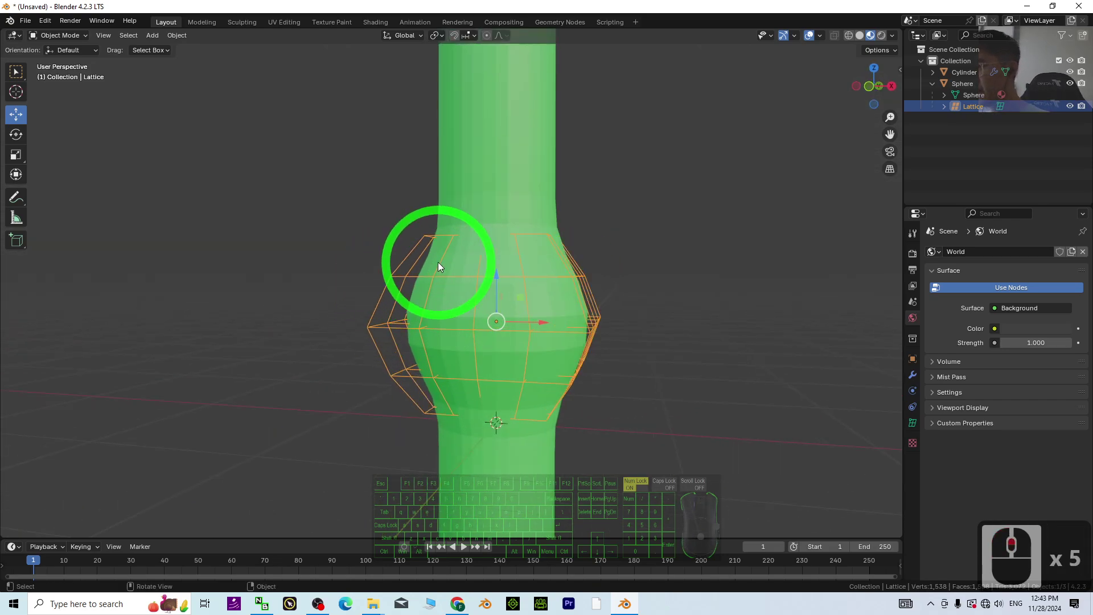
scroll(435, 290, "down", 4)
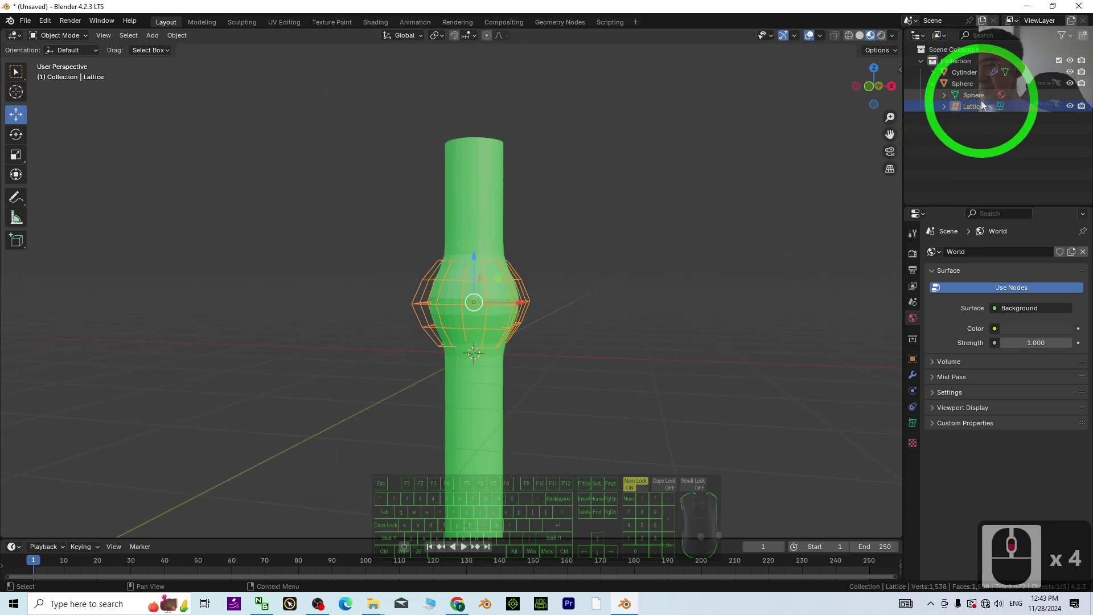
left_click(1070, 106)
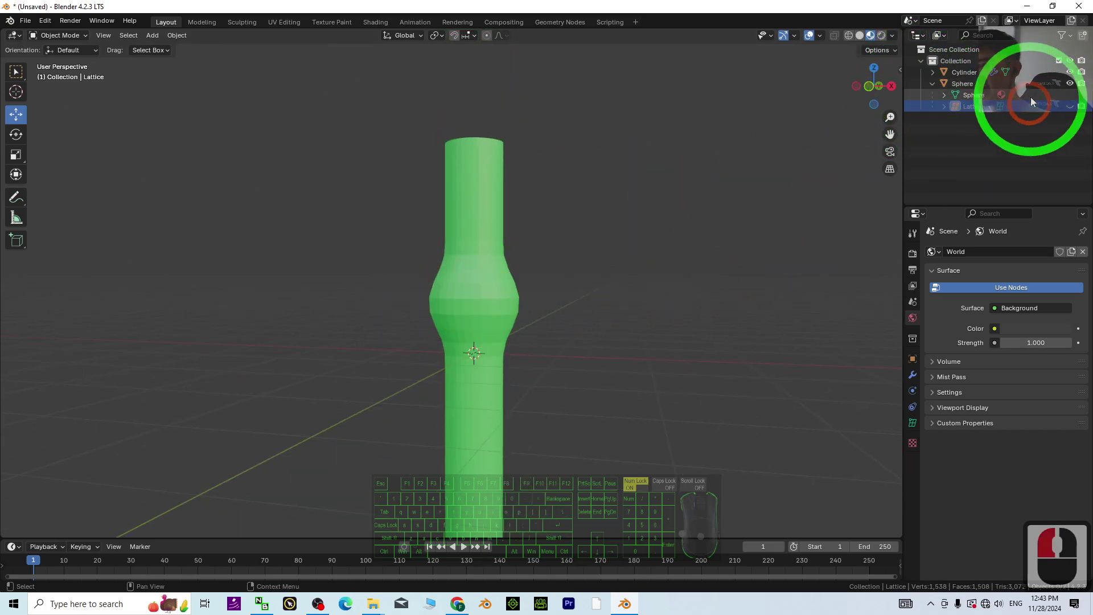
Move the sphere up along Z to 1.8602 m, atop the green tube
left_click(961, 85)
left_click_drag(473, 259, 530, 242)
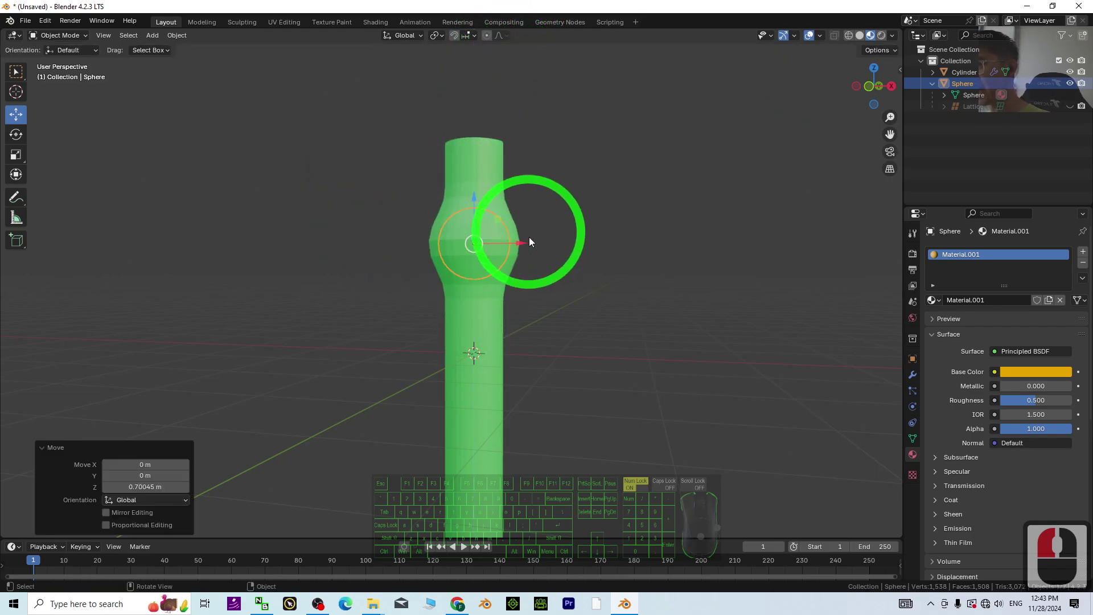
middle_click_drag(684, 234, 716, 325)
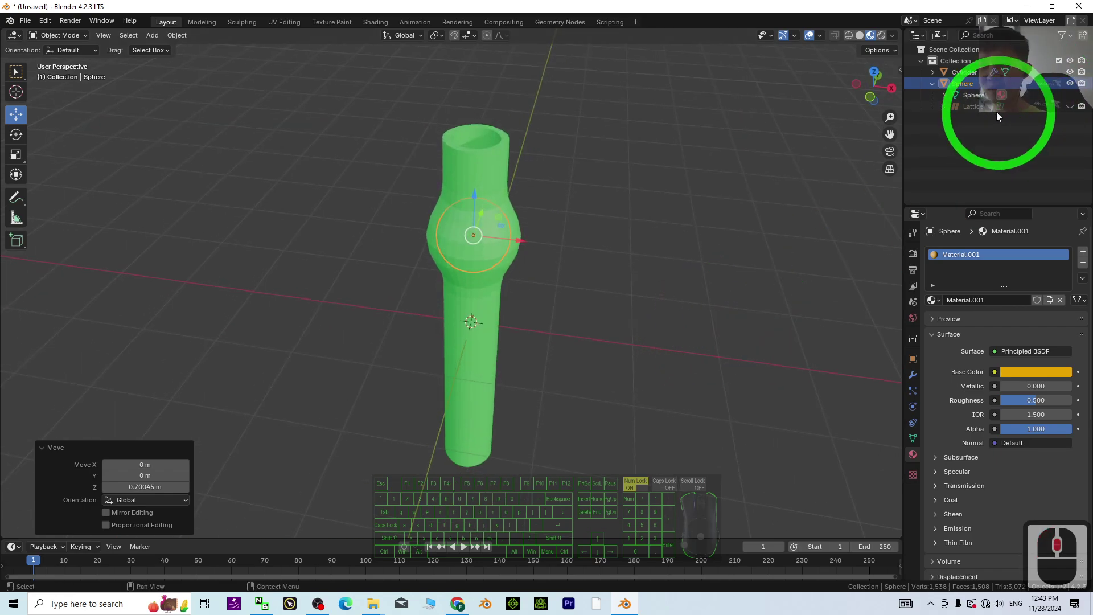
left_click(970, 107)
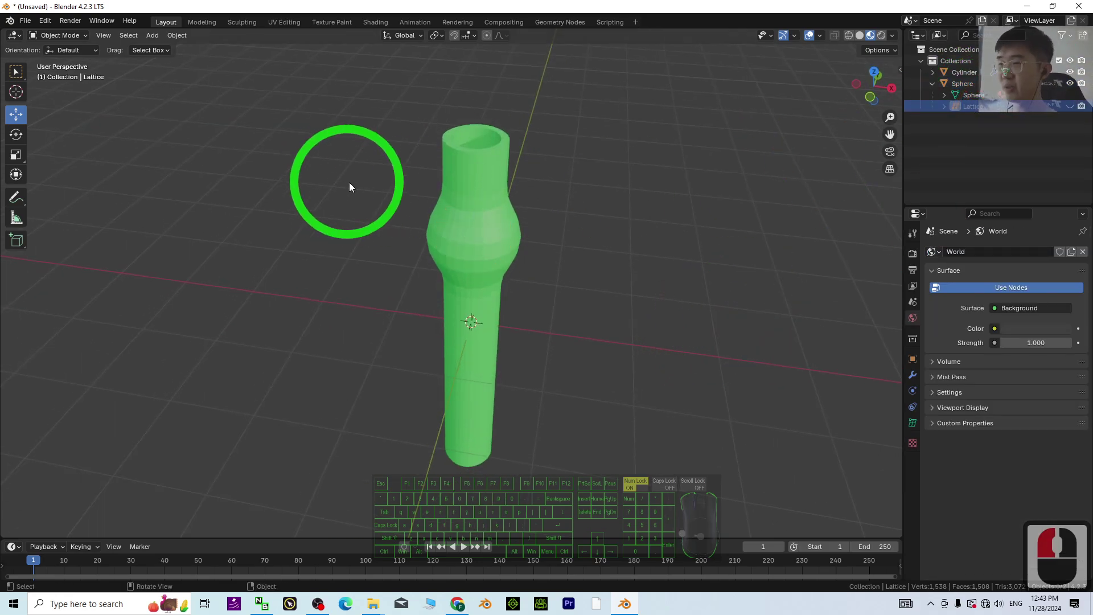
middle_click_drag(527, 239, 1084, 20)
left_click(965, 88)
left_click_drag(492, 214, 505, 36)
Slide the sphere down through the tube and back above its top, watching the bulge travel
scroll(649, 215, "down", 3)
middle_click_drag(649, 214, 628, 312, "shift")
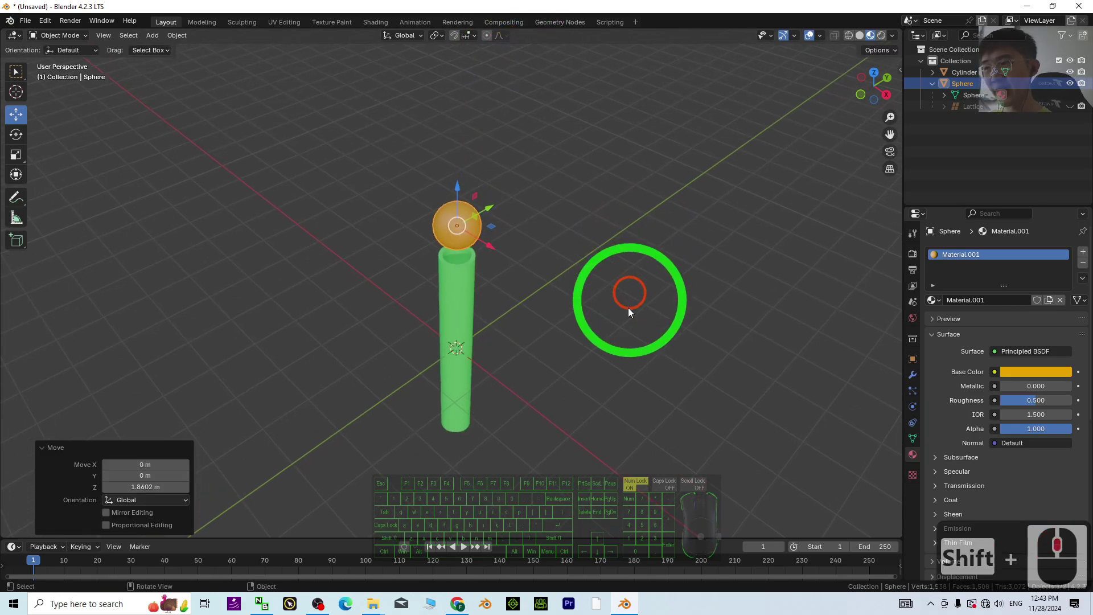
middle_click_drag(565, 378, 569, 334, "shift")
scroll(555, 362, "up", 2)
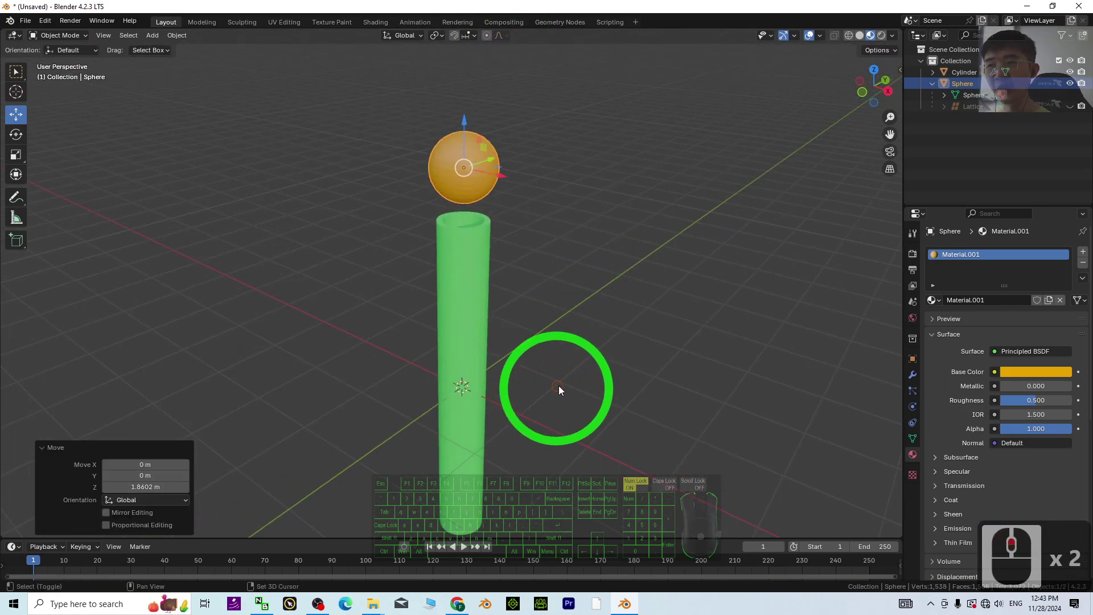
middle_click_drag(558, 385, 580, 323, "shift")
left_click_drag(495, 69, 511, 430)
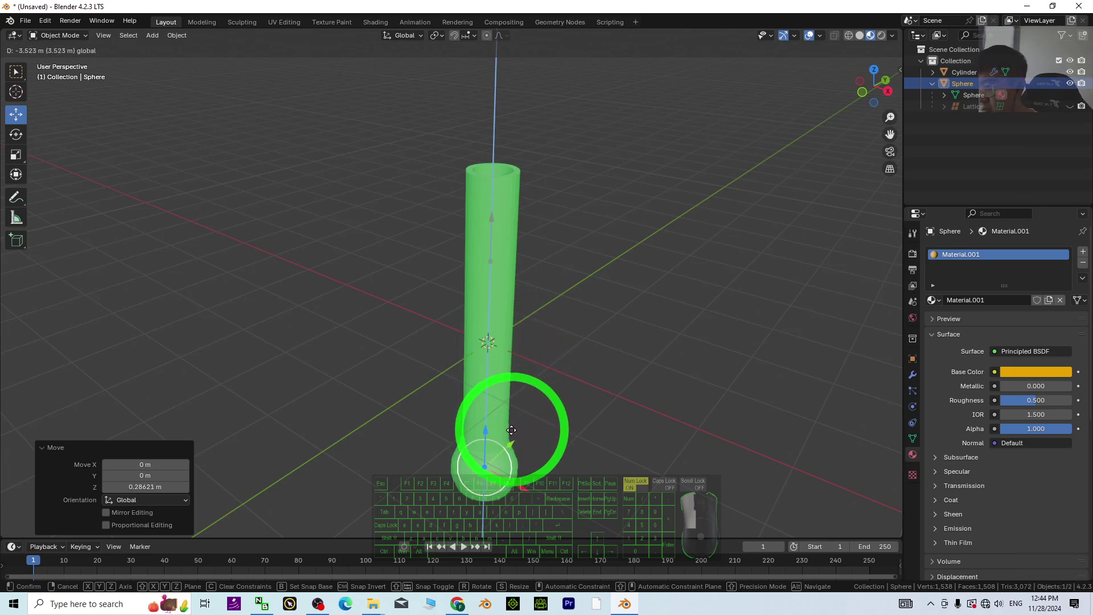
left_click_drag(511, 479, 499, 81)
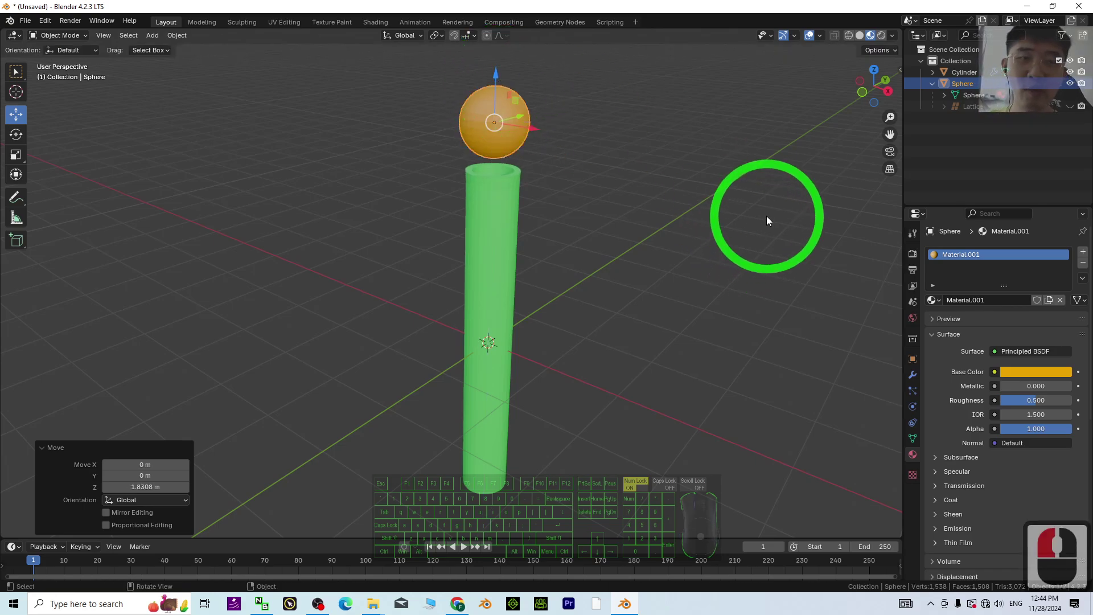
middle_click_drag(729, 255, 576, 291)
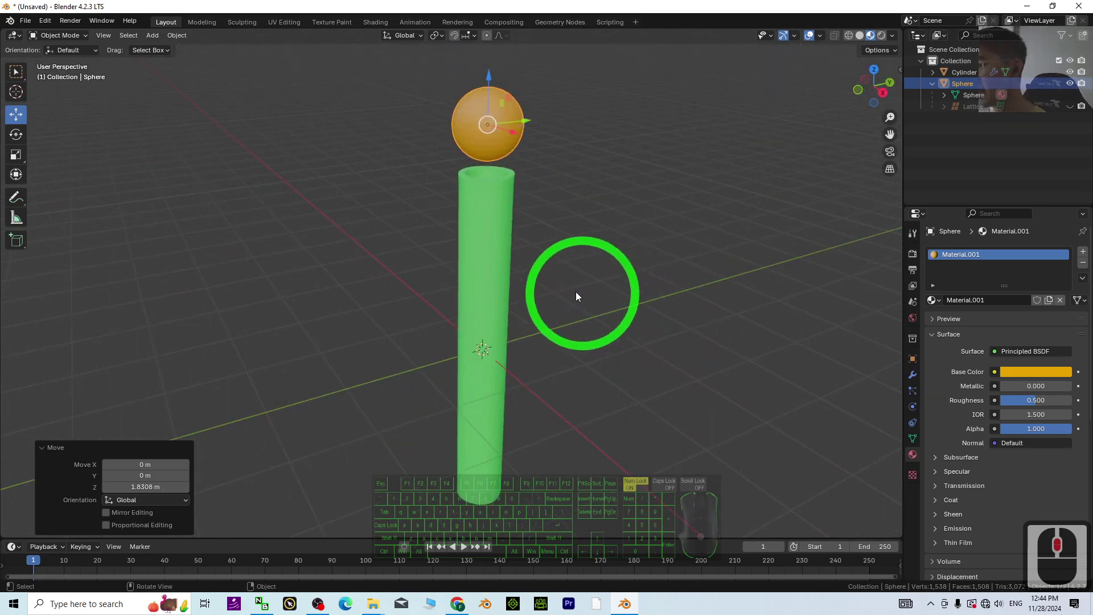
middle_click_drag(536, 259, 539, 127)
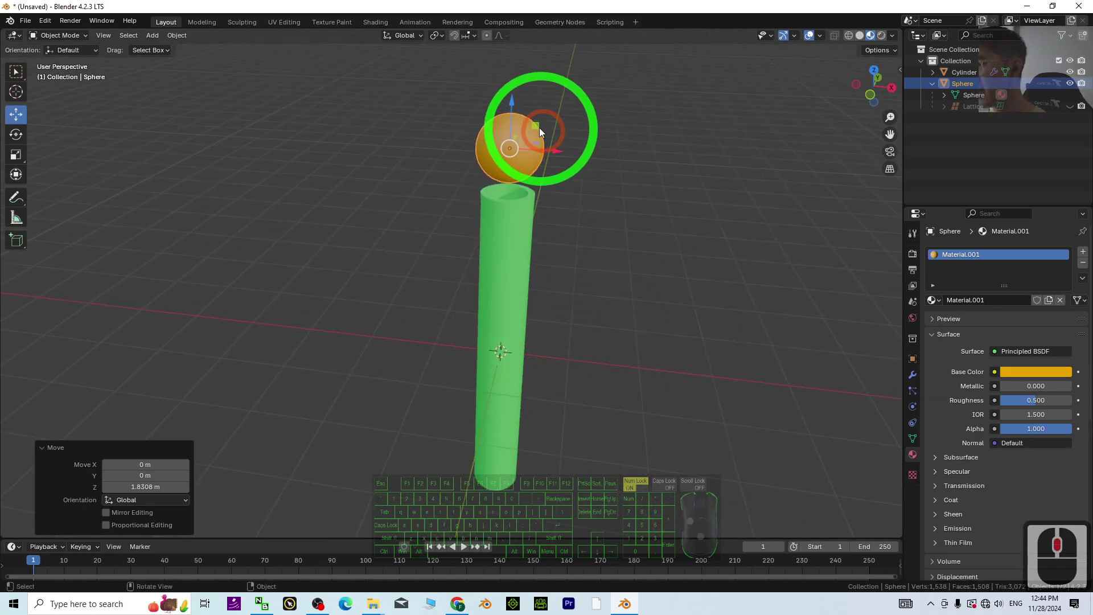
right_click(672, 219)
right_click(564, 138)
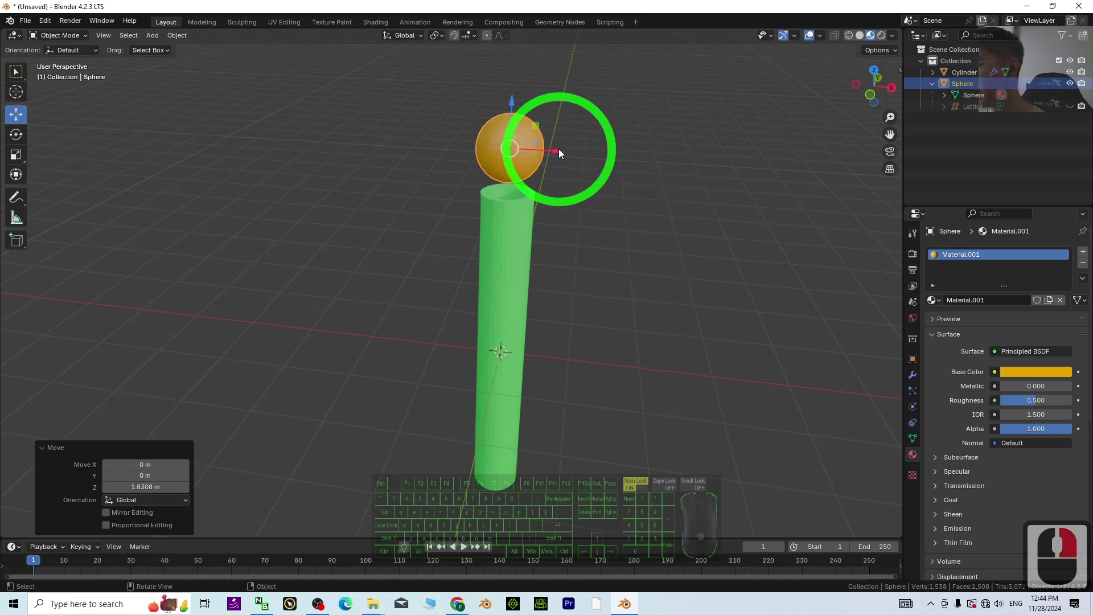